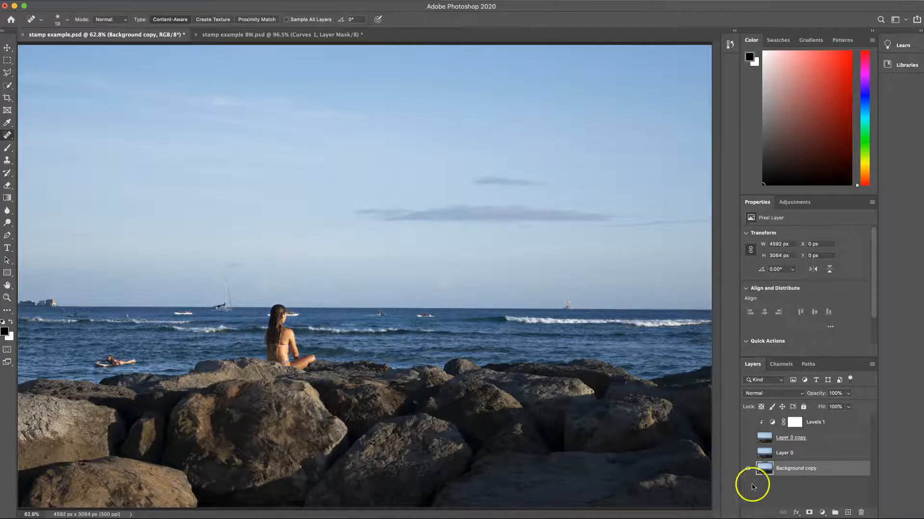
Preview the retouched versions by showing Layer 0, Layer 0 copy and Levels 1, and hide all three layers again.
left_click(747, 455)
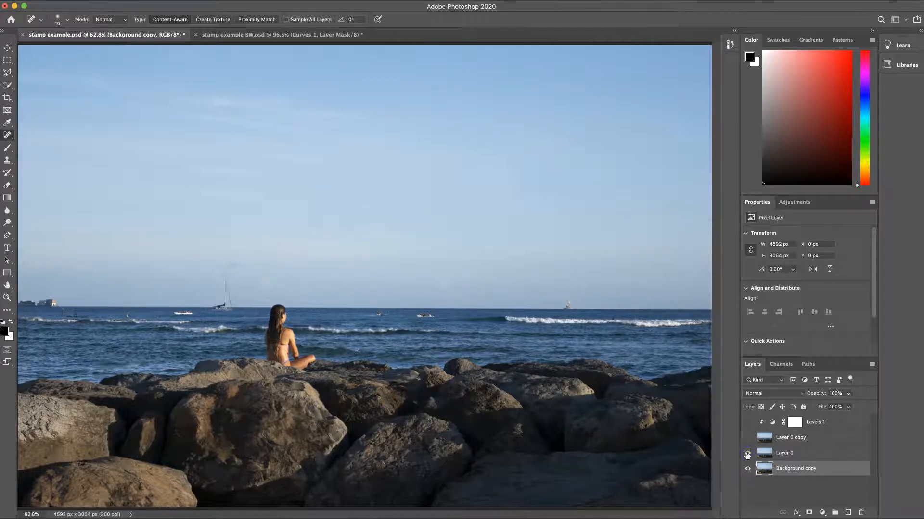
left_click(747, 438)
left_click(748, 422)
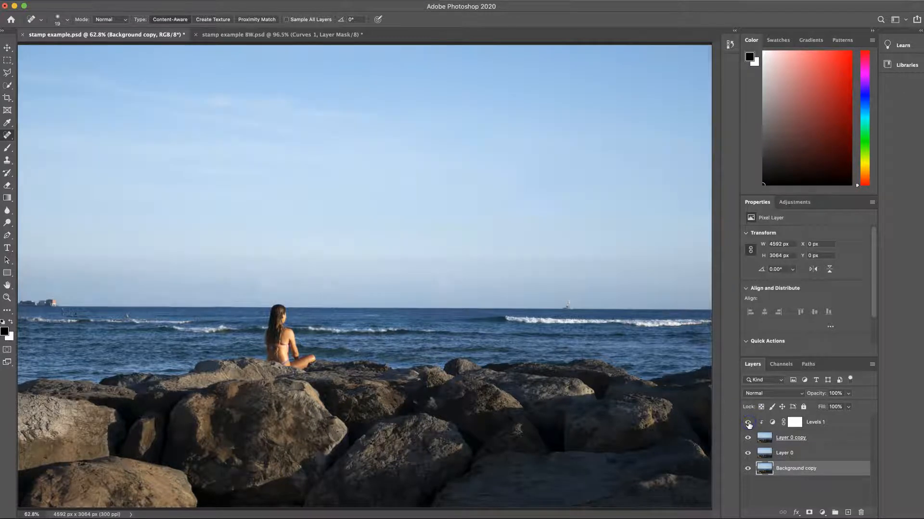
left_click(748, 422)
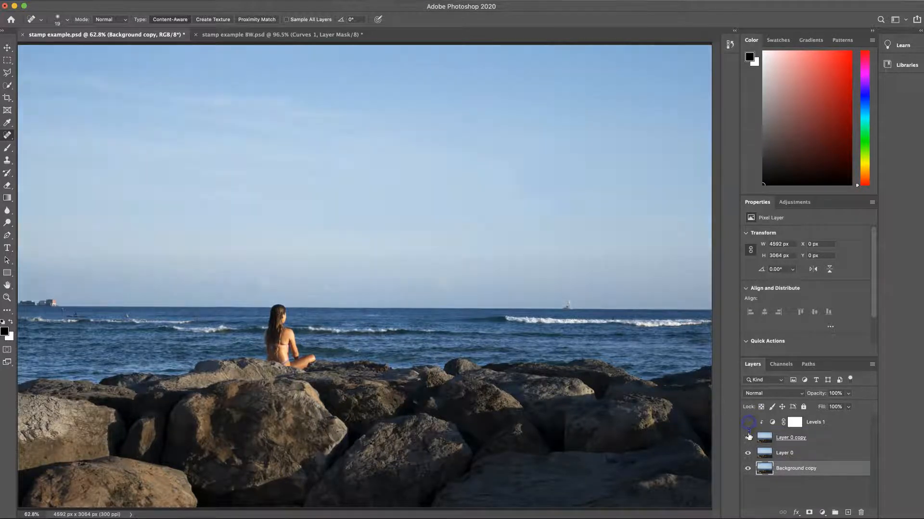
left_click(747, 437)
left_click(747, 453)
Duplicate the Background copy layer and keep the duplicate selected for retouching.
left_click(797, 476)
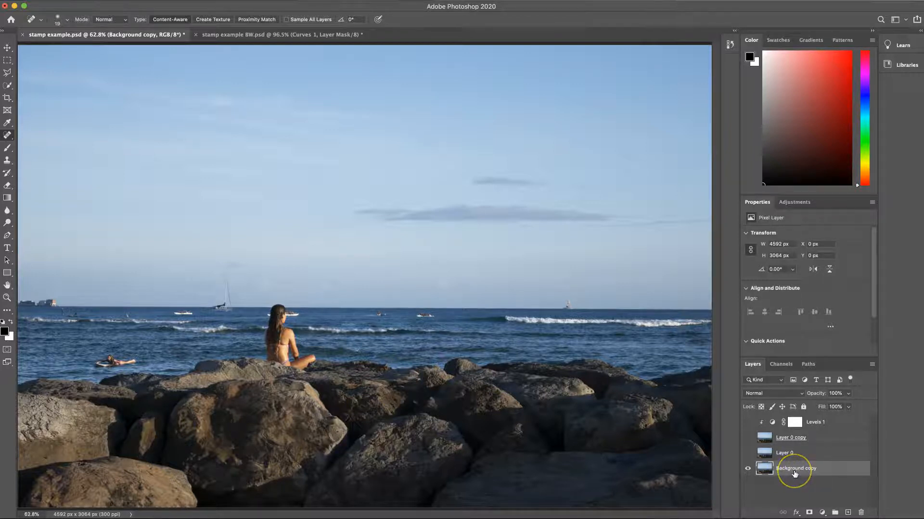
key("super+j")
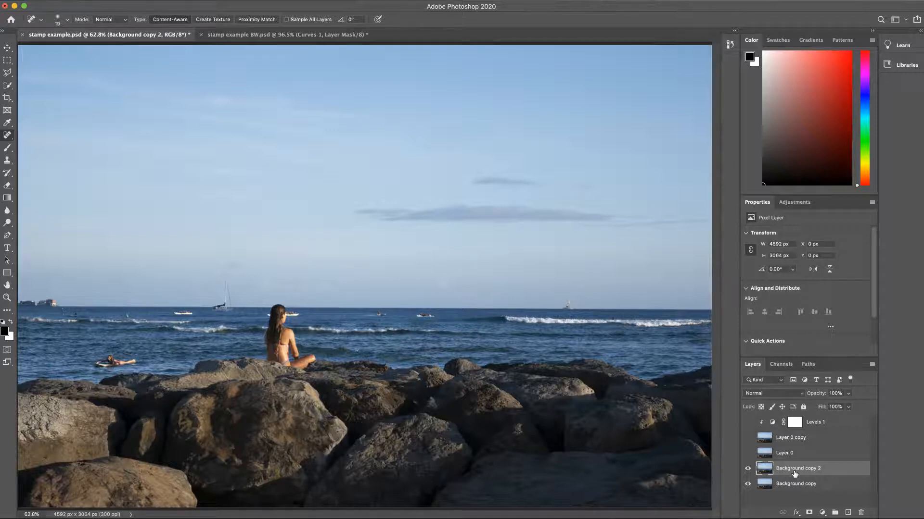
left_click(785, 474)
Remove the blue-and-white canoe with red-clothed passengers below the horizon using the content-aware Spot Healing Brush at size 30.
left_click(7, 299)
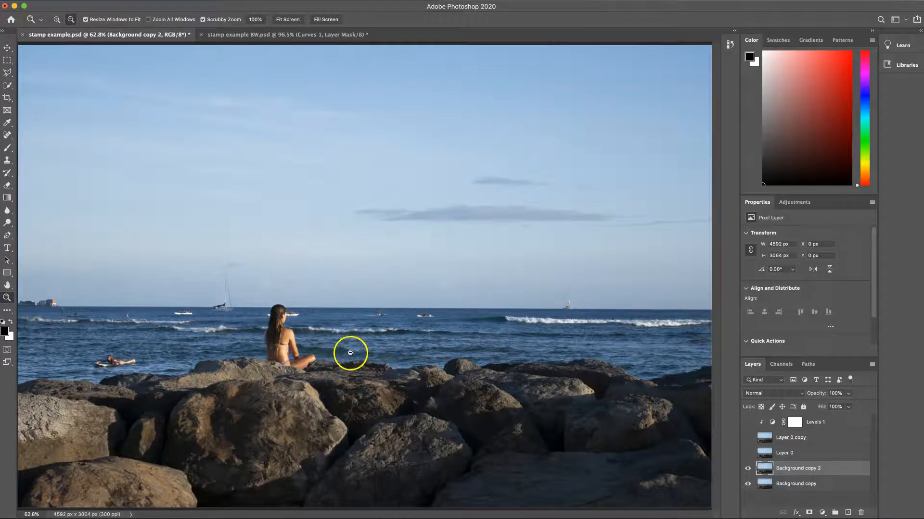
left_click(367, 305)
left_click_drag(366, 305, 519, 385)
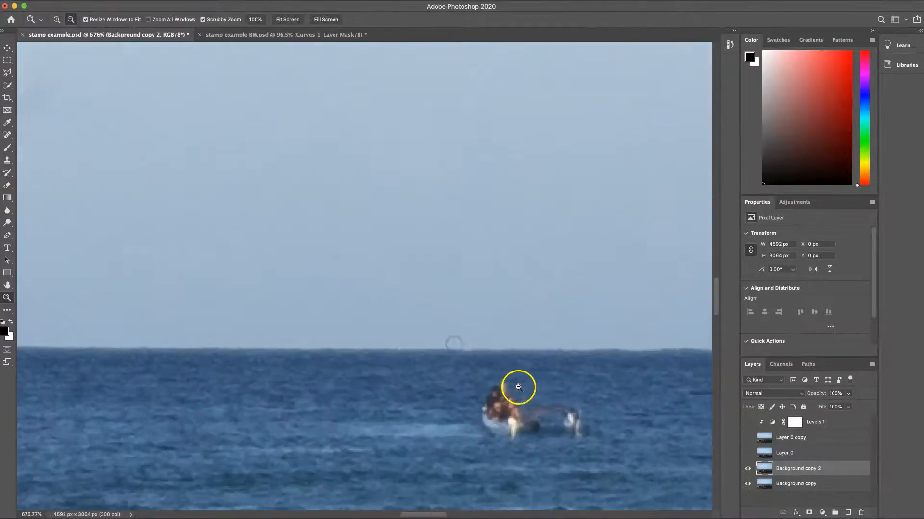
scroll(500, 381, "right", 10)
scroll(500, 381, "down", 4)
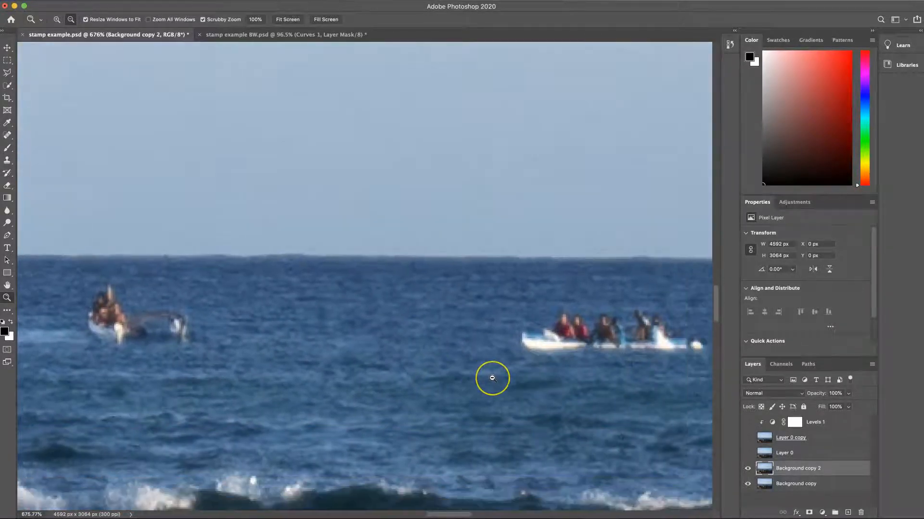
scroll(493, 378, "right", 8)
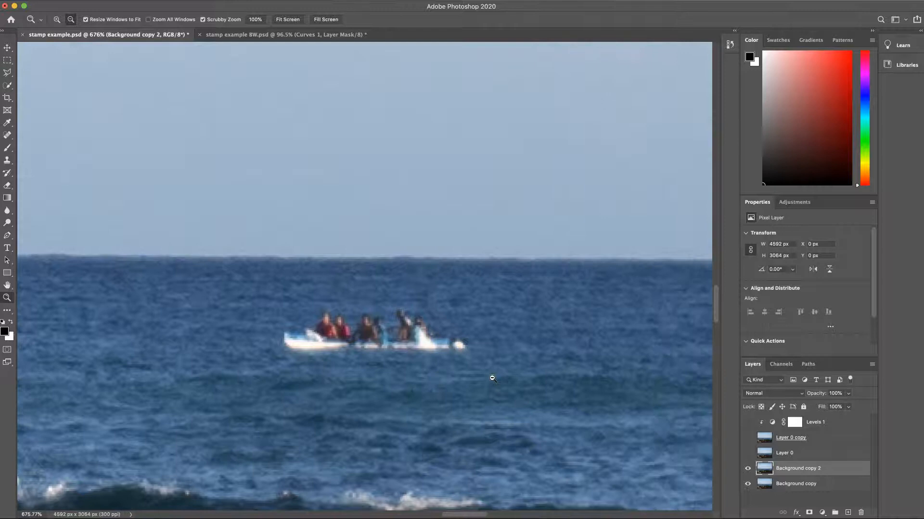
scroll(492, 378, "right", 5)
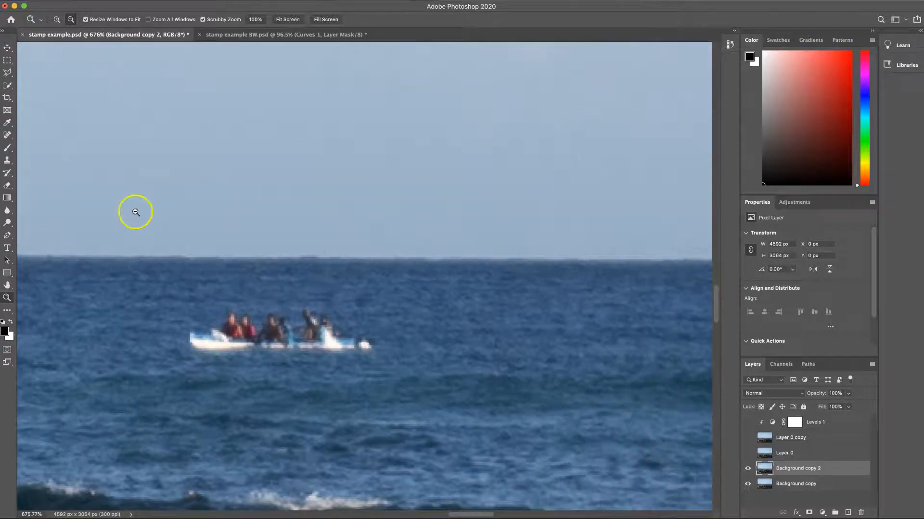
left_click(8, 136)
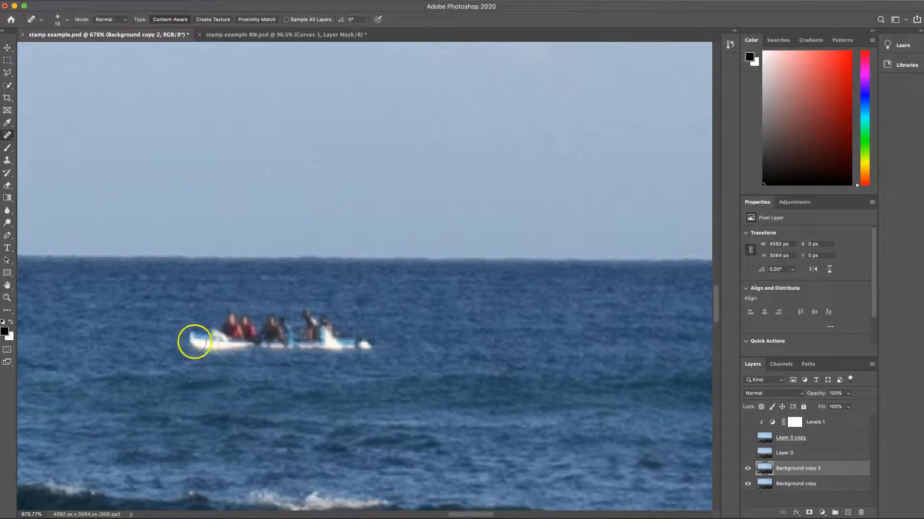
key("bracketright")
key("bracketright")
key("bracketright")
key("bracketright")
key("bracketright")
key("bracketright")
key("bracketright")
key("bracketright")
key("bracketright")
key("bracketright")
key("bracketright")
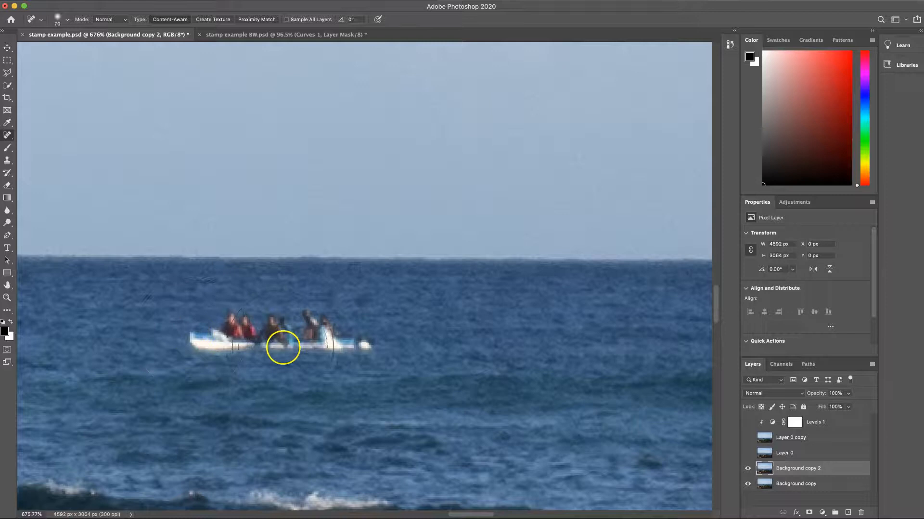
key("bracketleft")
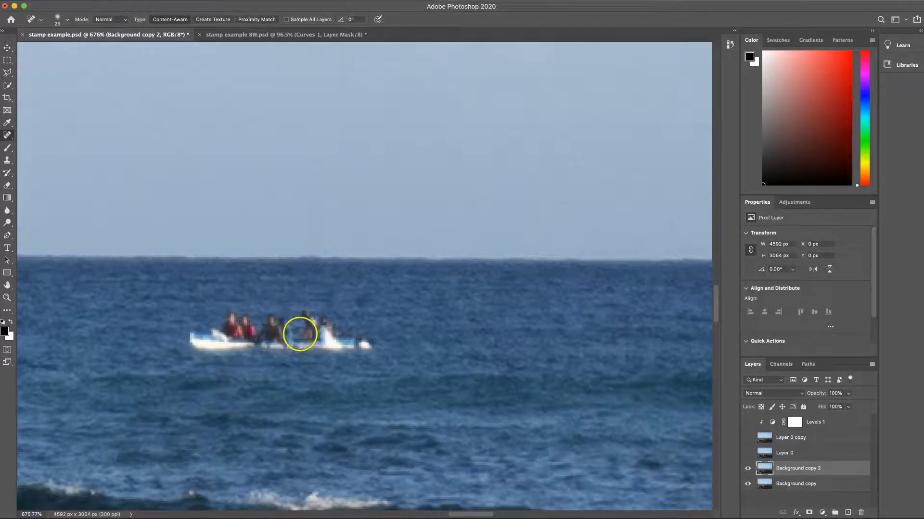
key("bracketright")
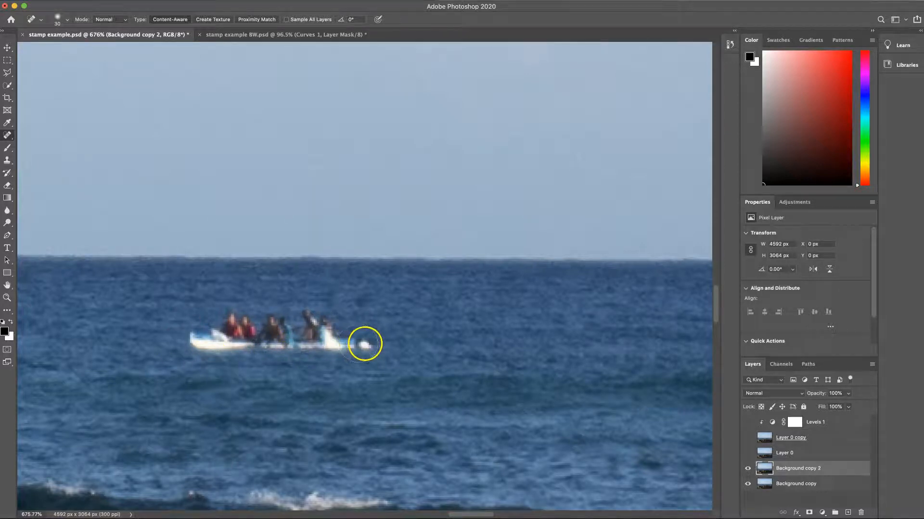
left_click(362, 342)
mouse_move(352, 342)
left_mouse_down()
mouse_move(308, 330)
mouse_move(198, 339)
mouse_move(361, 339)
mouse_move(298, 323)
mouse_move(208, 330)
mouse_move(230, 340)
left_mouse_up()
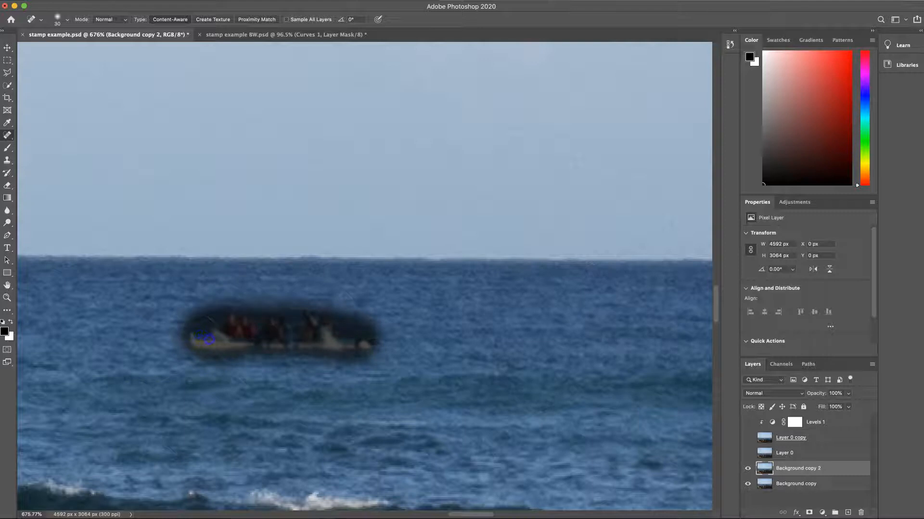
left_click_drag(355, 338, 359, 339)
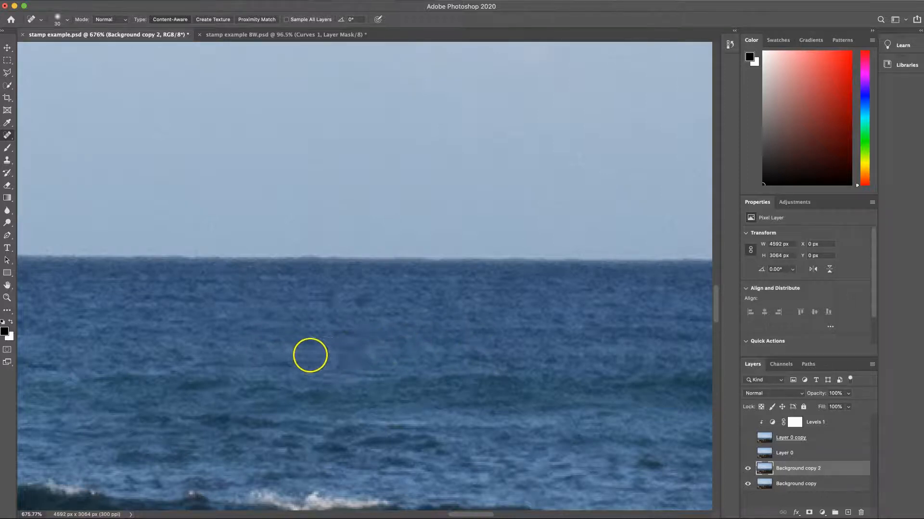
Heal away the smaller outrigger boat to the left, including its pale wake on the water, with the Spot Healing Brush.
scroll(262, 357, "left", 10)
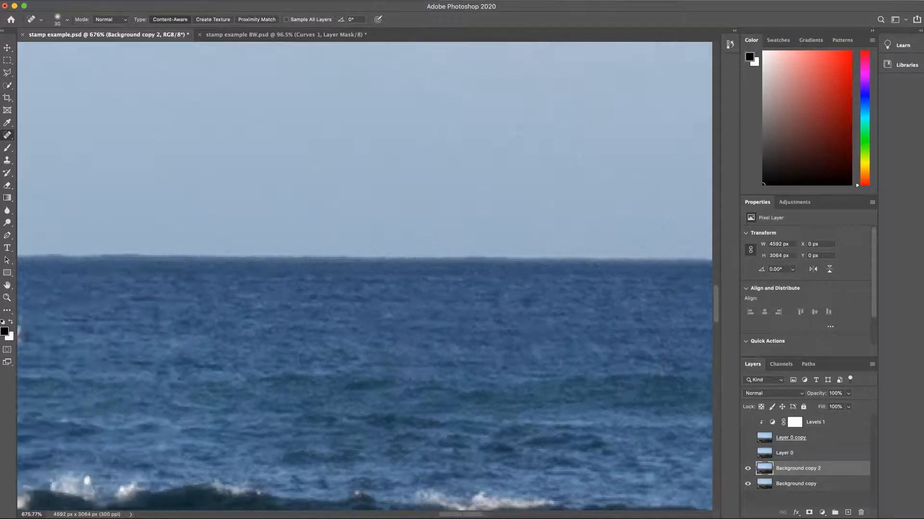
scroll(243, 358, "left", 6)
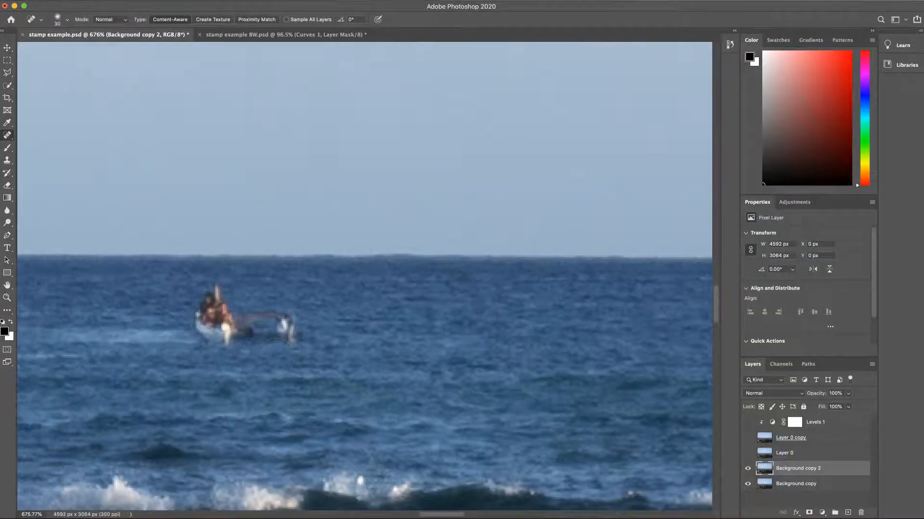
scroll(278, 359, "left", 2)
scroll(275, 352, "left", 2)
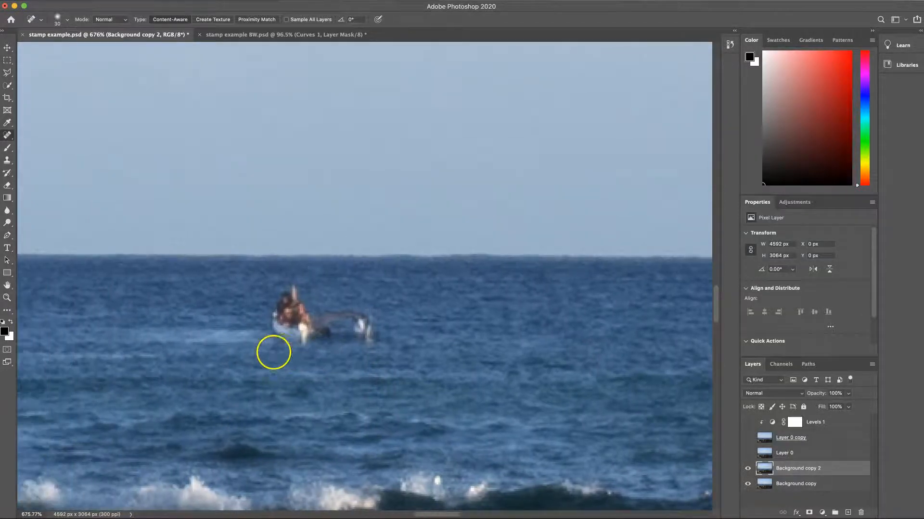
scroll(343, 355, "left", 6)
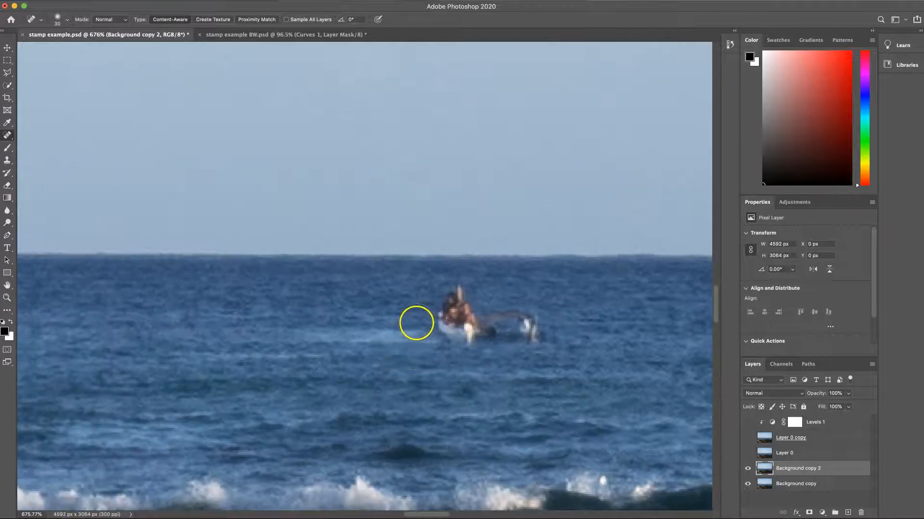
scroll(374, 320, "right", 2)
scroll(402, 331, "right", 2)
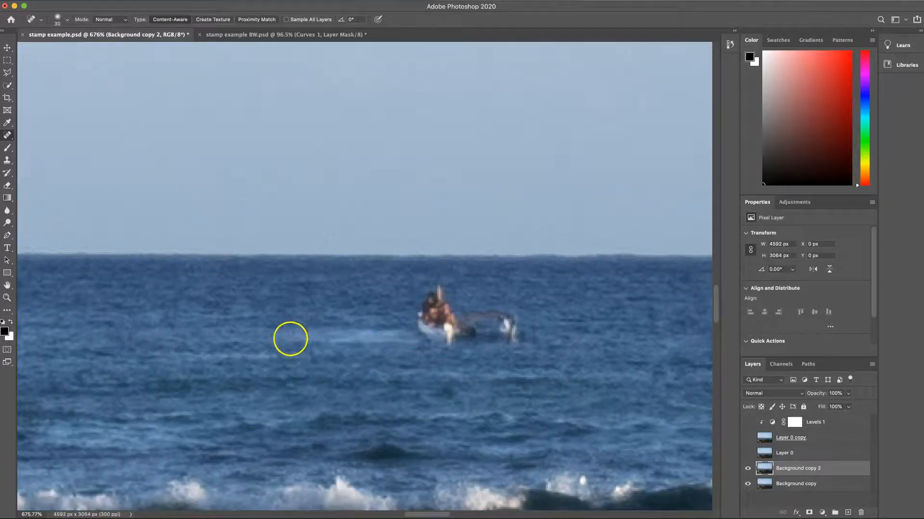
mouse_move(505, 327)
left_mouse_down()
mouse_move(471, 333)
mouse_move(430, 302)
mouse_move(436, 328)
mouse_move(416, 335)
mouse_move(293, 333)
mouse_move(371, 330)
mouse_move(315, 326)
mouse_move(303, 330)
mouse_move(377, 340)
mouse_move(440, 335)
mouse_move(441, 309)
mouse_move(479, 318)
mouse_move(422, 332)
mouse_move(515, 333)
mouse_move(450, 306)
mouse_move(377, 319)
left_mouse_up()
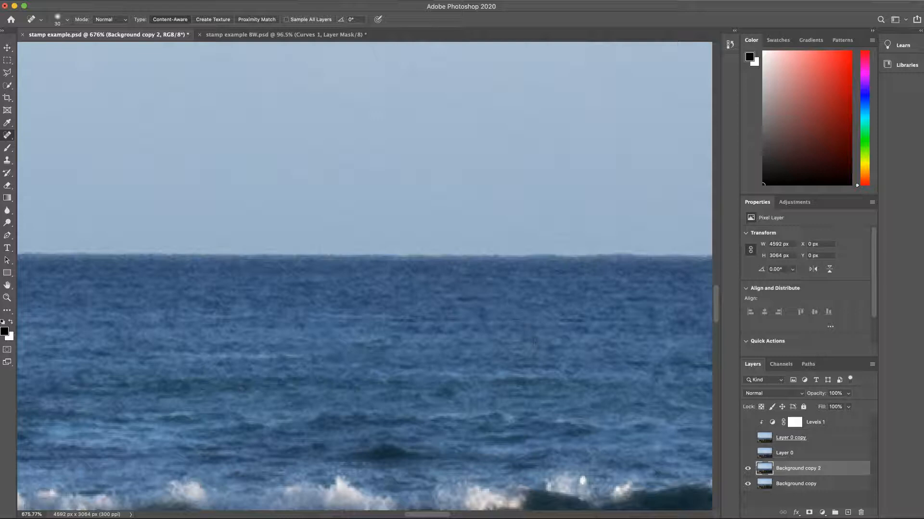
Try to remove the white canoe beside the woman's face with the Spot Healing Brush, and undo the healing.
key("super+0")
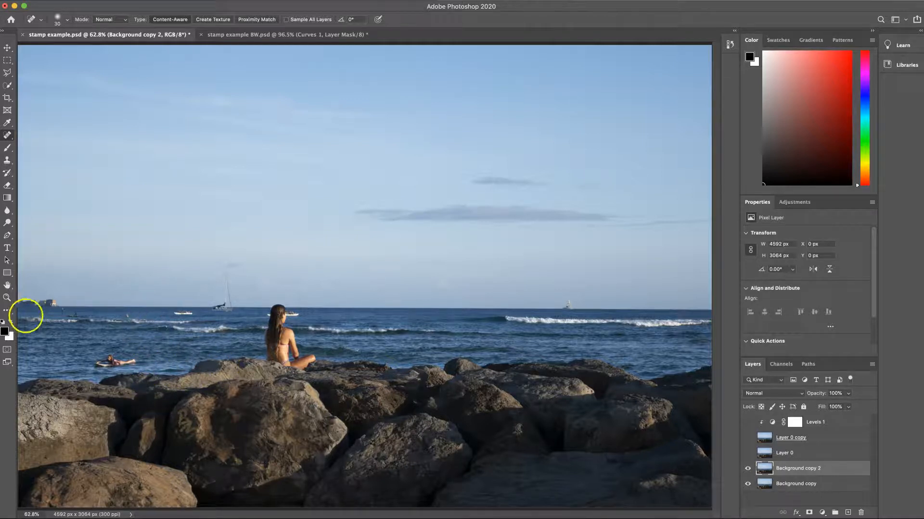
key("z")
left_click_drag(260, 309, 339, 337)
scroll(413, 412, "right", 5)
scroll(409, 409, "down", 2)
scroll(404, 409, "left", 1)
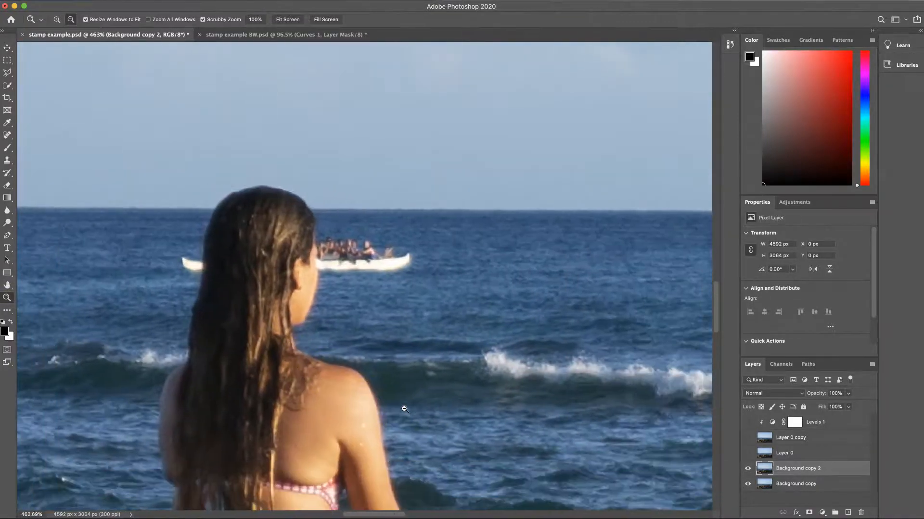
scroll(346, 384, "up", 2)
scroll(255, 336, "up", 1)
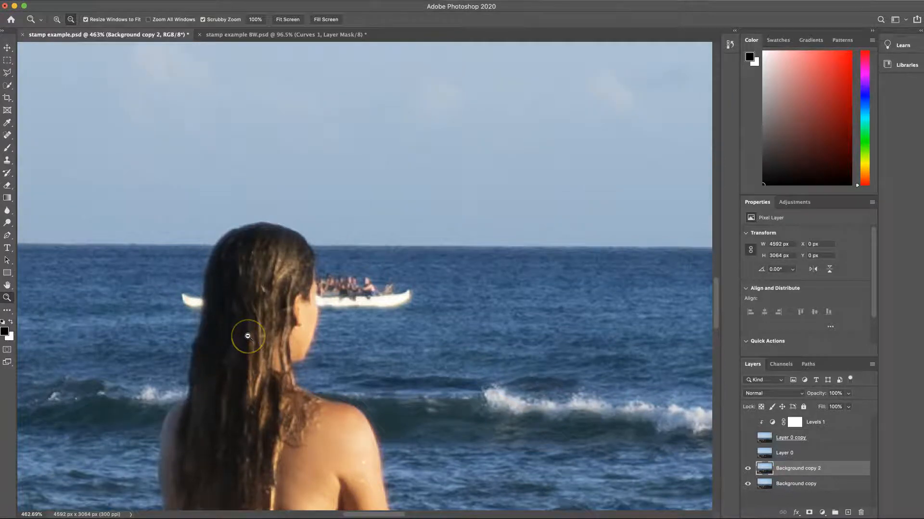
left_click(8, 135)
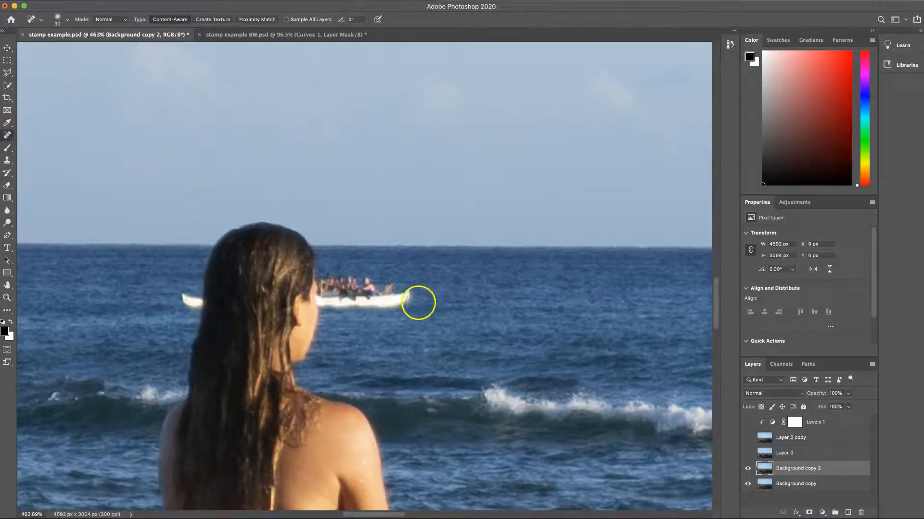
mouse_move(412, 296)
left_mouse_down()
mouse_move(379, 305)
mouse_move(367, 287)
mouse_move(369, 299)
mouse_move(382, 290)
mouse_move(331, 283)
mouse_move(333, 298)
mouse_move(363, 300)
mouse_move(328, 288)
left_mouse_up()
left_click_drag(405, 299, 406, 299)
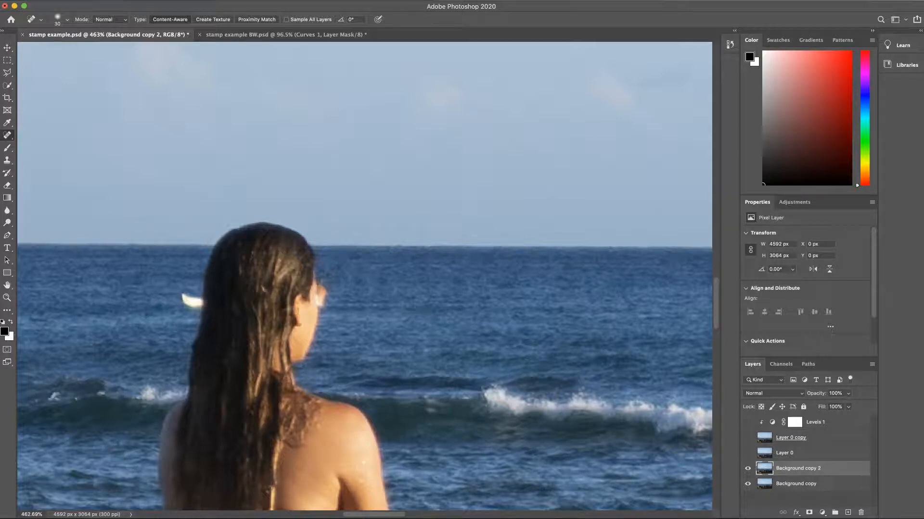
key("super+z")
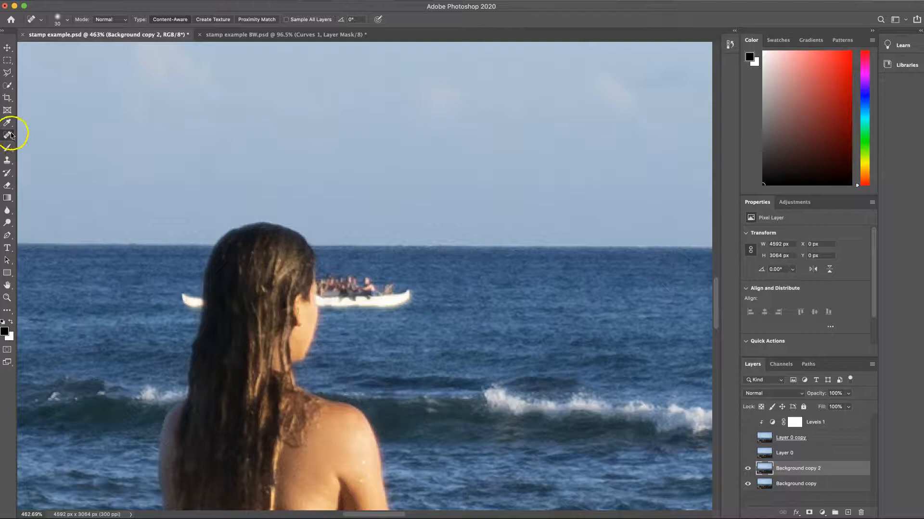
Cover the right tip of the white canoe with sampled nearby water using the Clone Stamp at size 15.
left_click(8, 161)
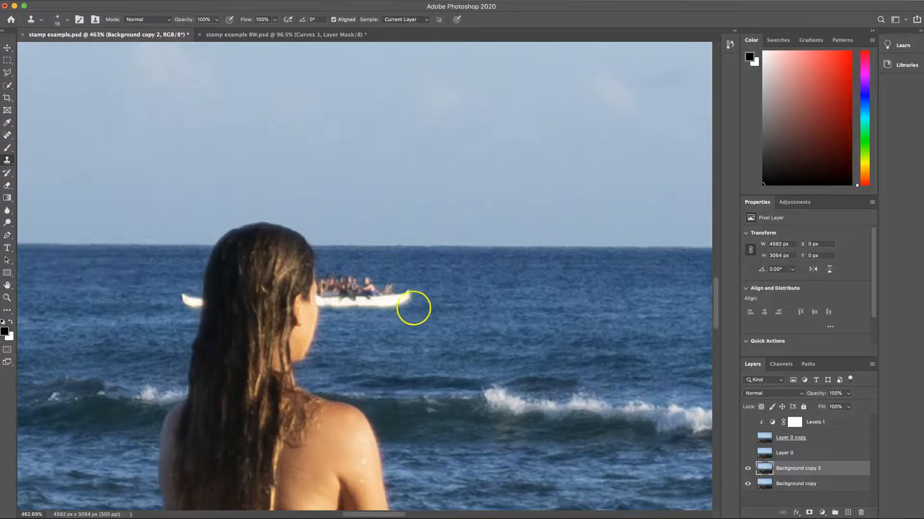
scroll(402, 305, "down", 3)
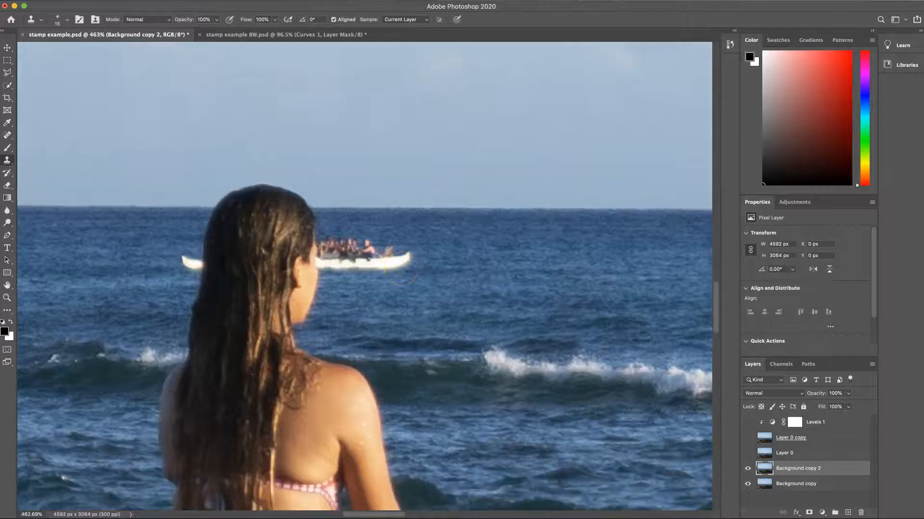
scroll(402, 304, "up", 2)
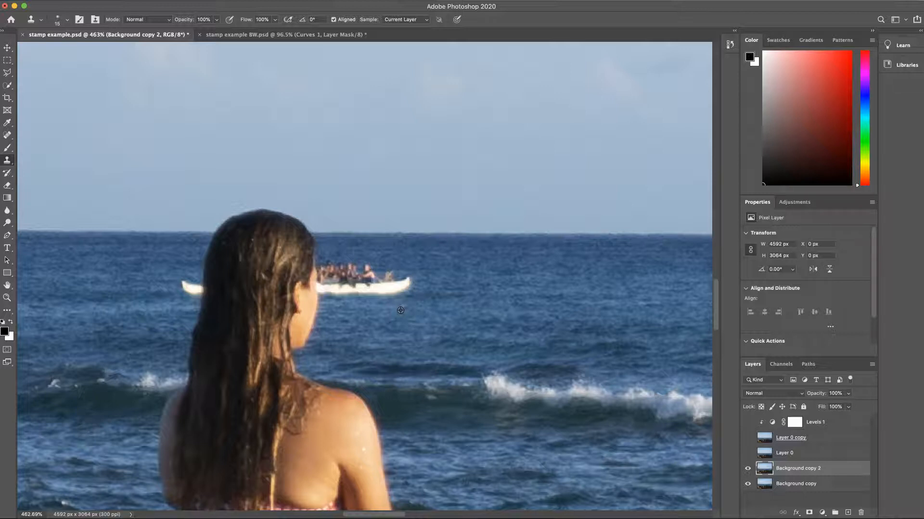
left_click_drag(406, 287, 384, 289)
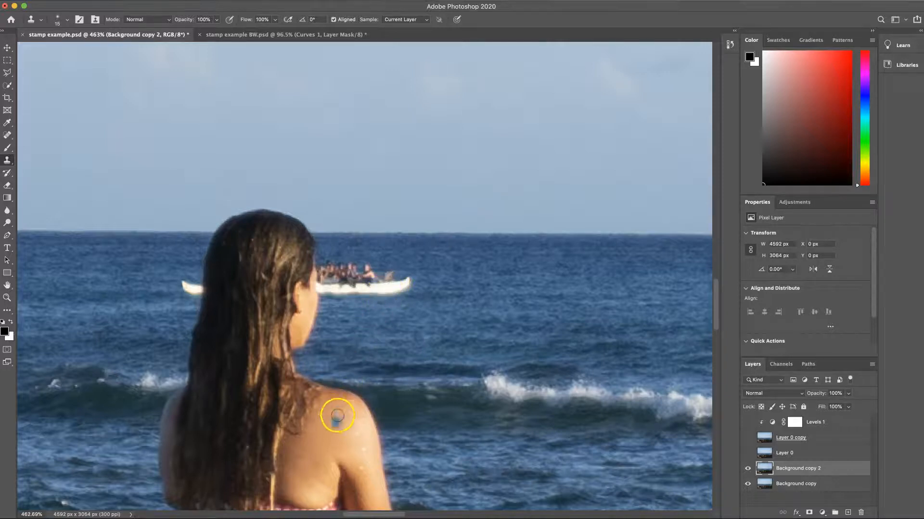
left_click_drag(379, 287, 399, 287)
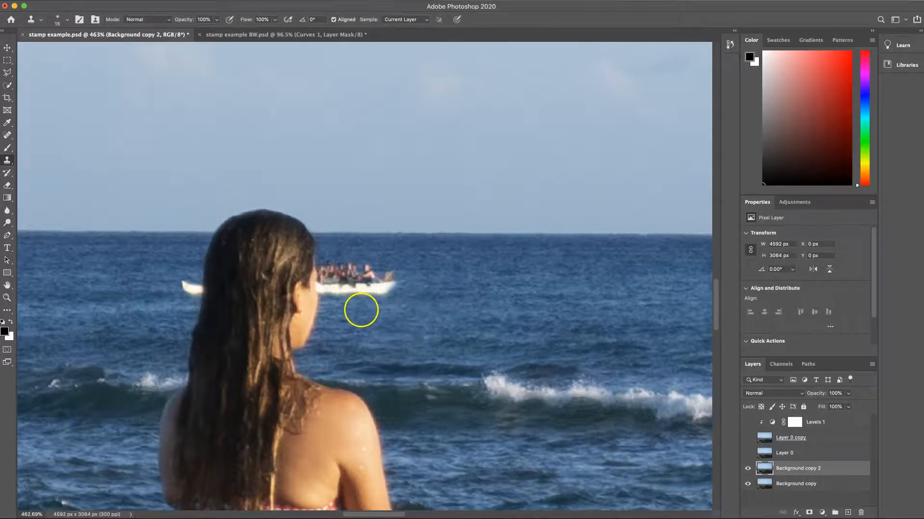
Try cloning water from below the canoe over its remaining hull and passengers, and undo these strokes.
mouse_move(361, 311)
left_mouse_down()
mouse_move(391, 283)
mouse_move(332, 294)
mouse_move(360, 280)
mouse_move(388, 291)
left_mouse_up()
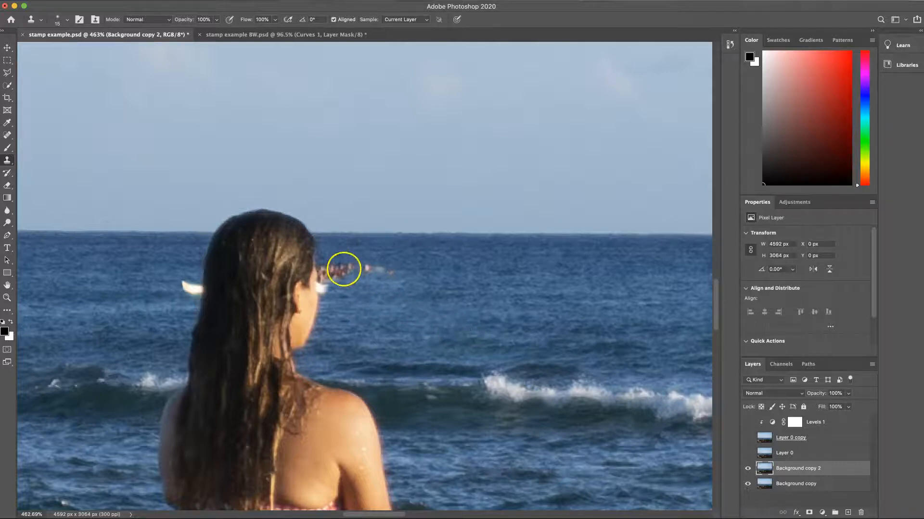
key("super+z")
key("super+z")
key("super+z")
key("super+z")
key("super+z")
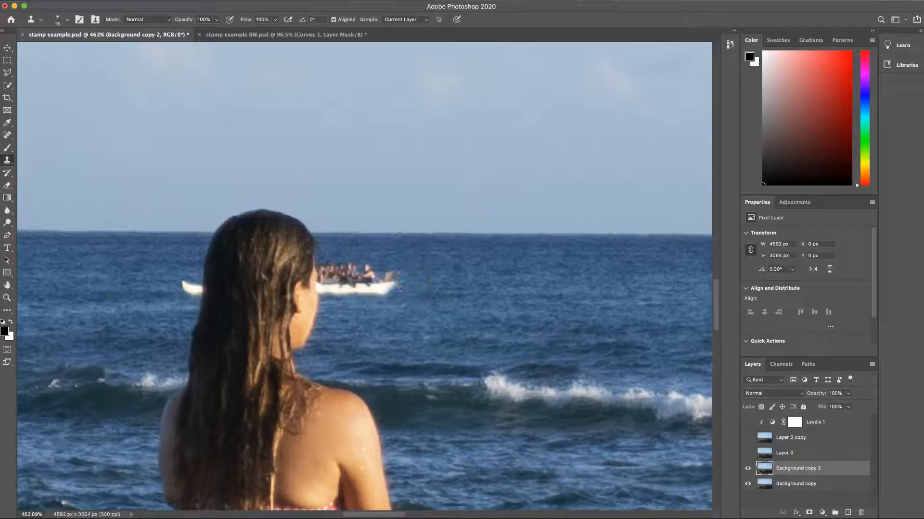
Clone nearby water over the right end of the white canoe and its rightmost passengers, resampling clean water between strokes.
left_click_drag(391, 277, 397, 285)
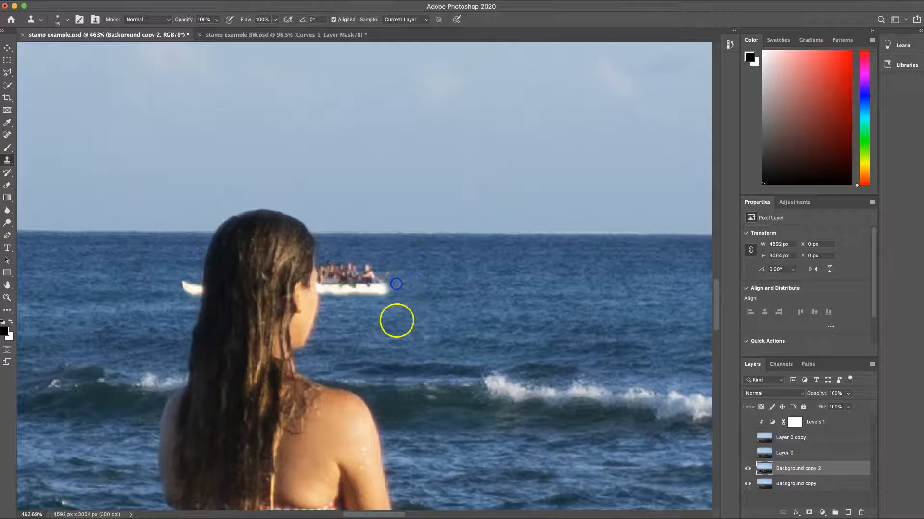
left_click(362, 310, "alt")
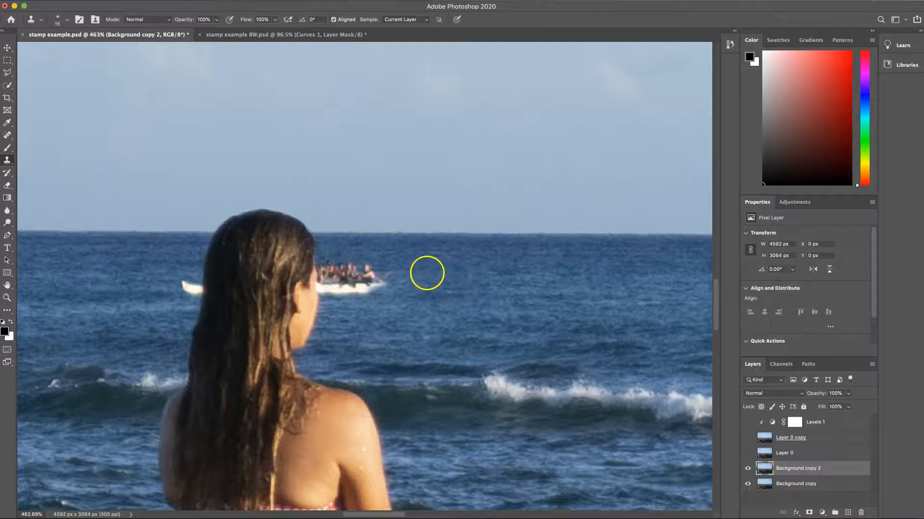
left_click(386, 276, "alt")
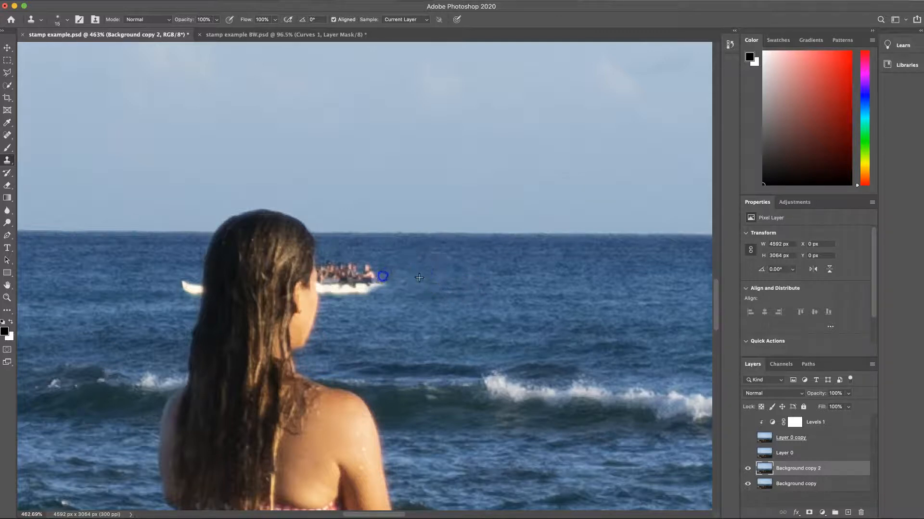
left_click(371, 270)
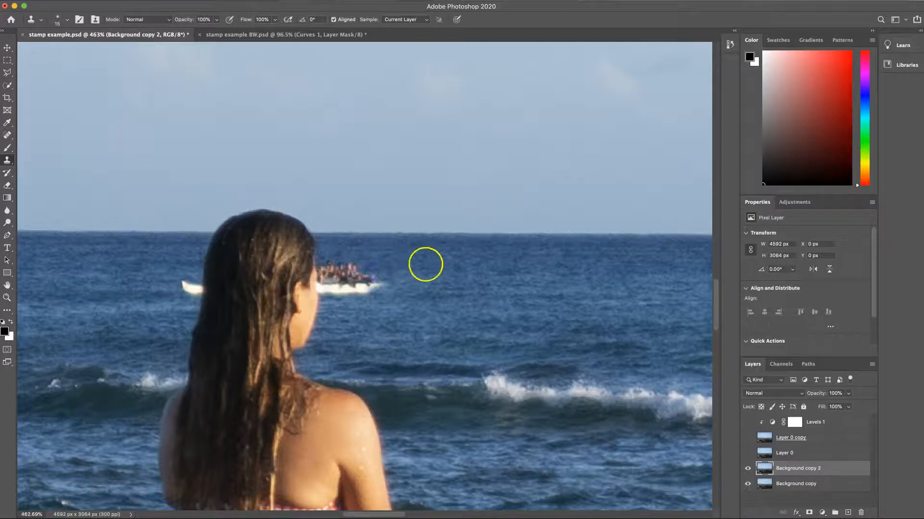
left_click(361, 271)
left_click_drag(362, 272, 373, 275)
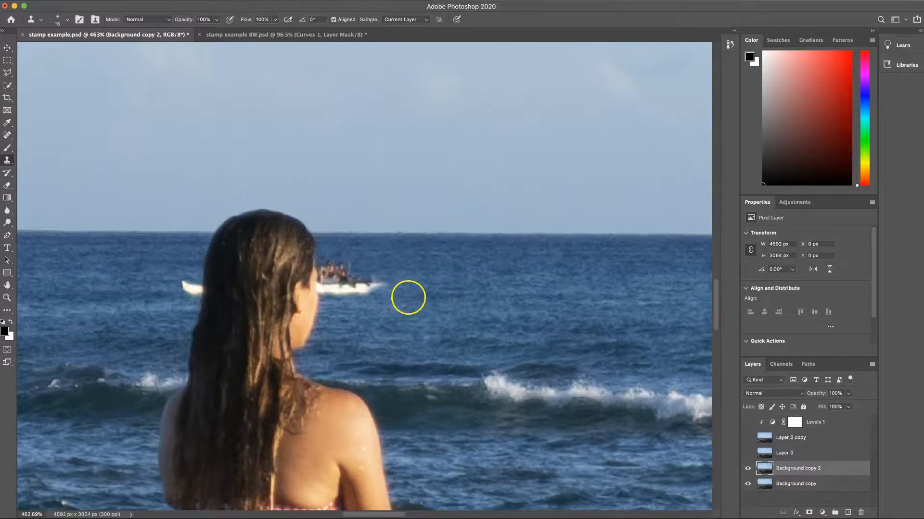
left_click(386, 307, "alt")
left_click_drag(381, 287, 378, 284)
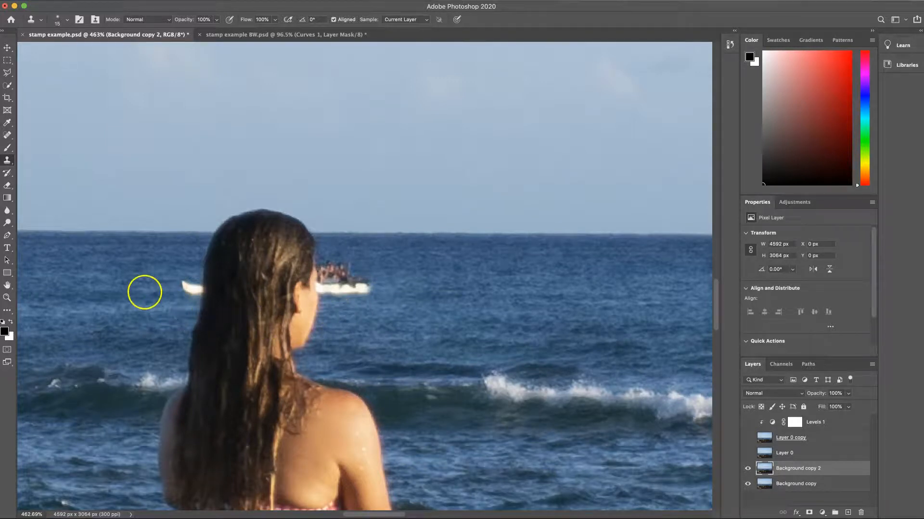
Clone sampled open water over the canoe's left tip sticking out beside the woman's hair.
left_click(131, 292, "alt")
left_click(187, 287)
mouse_move(187, 287)
left_mouse_down()
mouse_move(183, 292)
mouse_move(193, 291)
left_mouse_up()
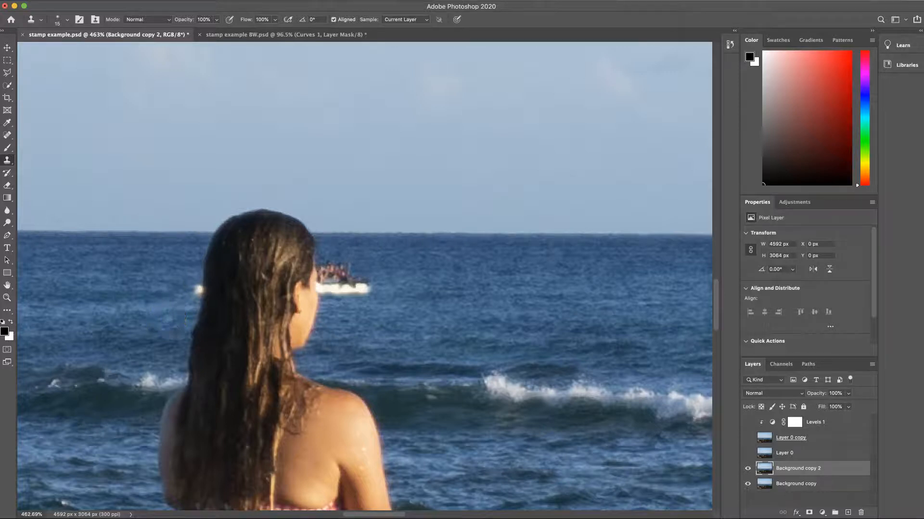
left_click(169, 319, "alt")
left_click_drag(194, 291, 196, 290)
mouse_move(320, 284)
left_mouse_down()
mouse_move(326, 307)
mouse_move(337, 286)
left_mouse_up()
scroll(336, 286, "up", 2)
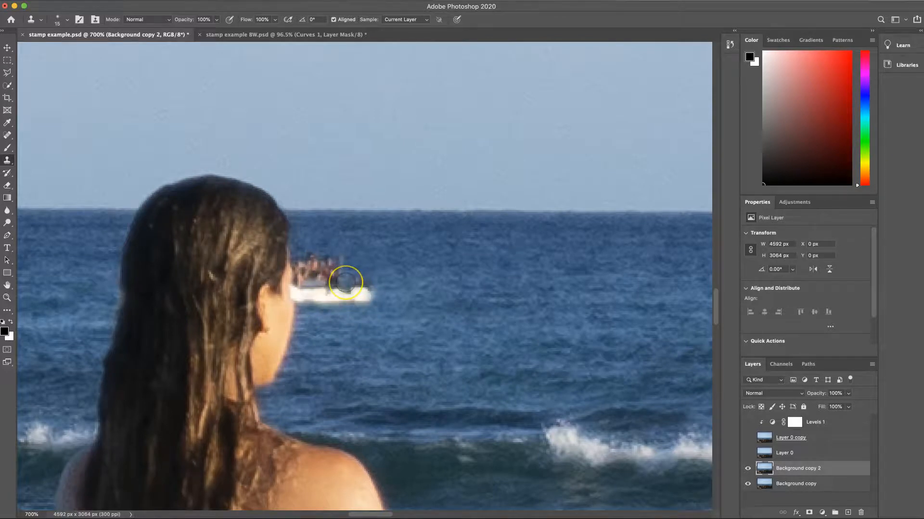
Compare the whole photo's current retouching with the more finished versions on Layer 0 and Layer 0 copy.
key("super+0")
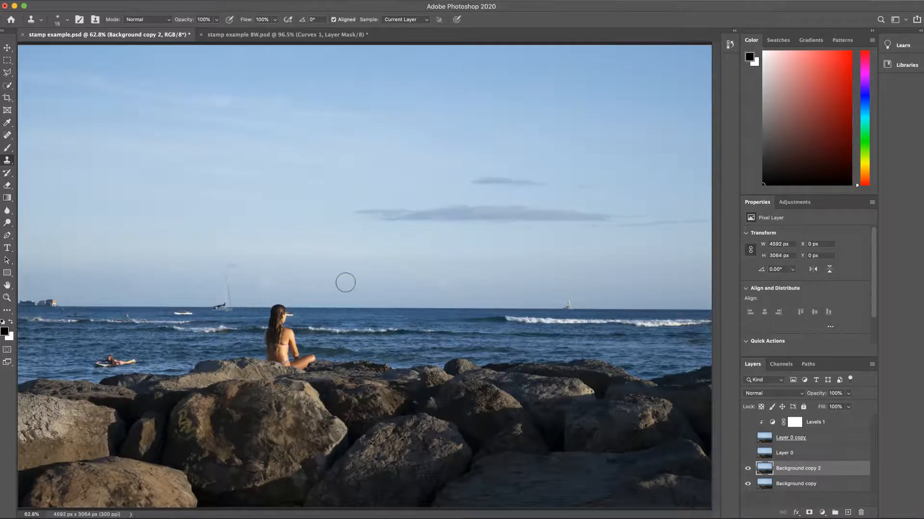
left_click(748, 453)
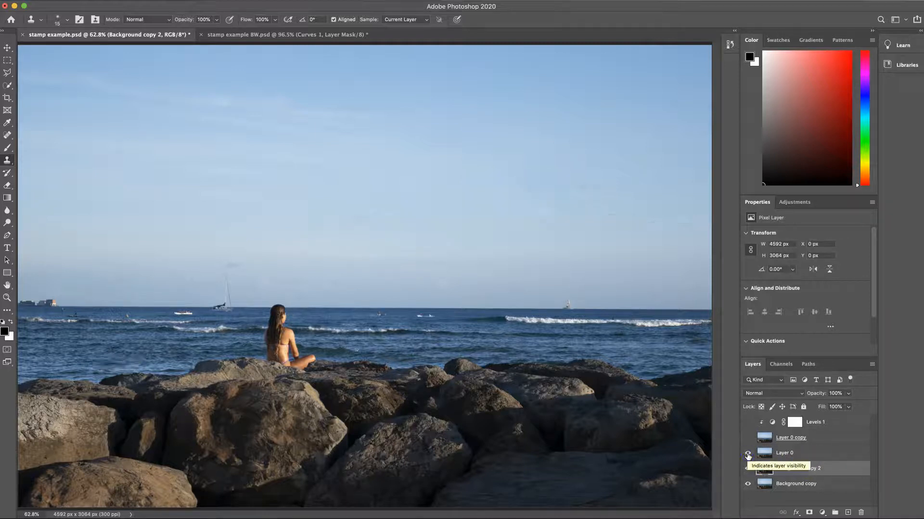
left_click(747, 438)
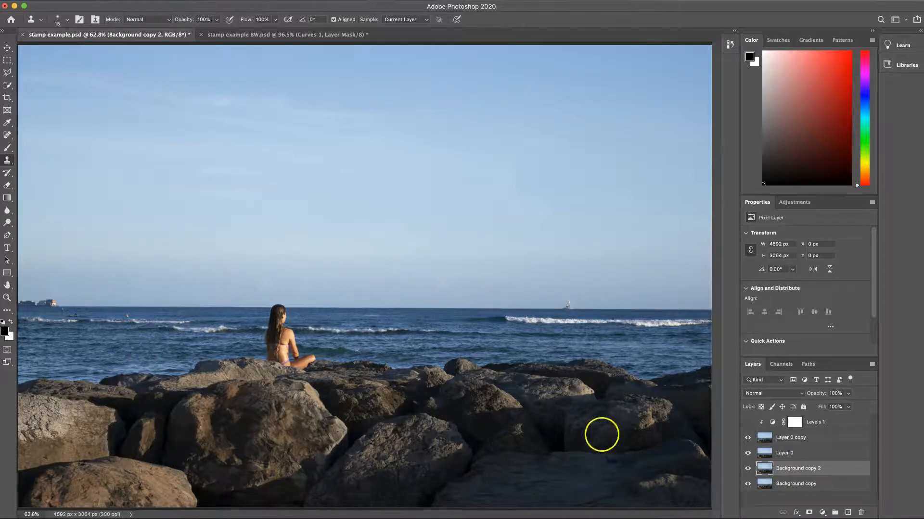
left_click(747, 438)
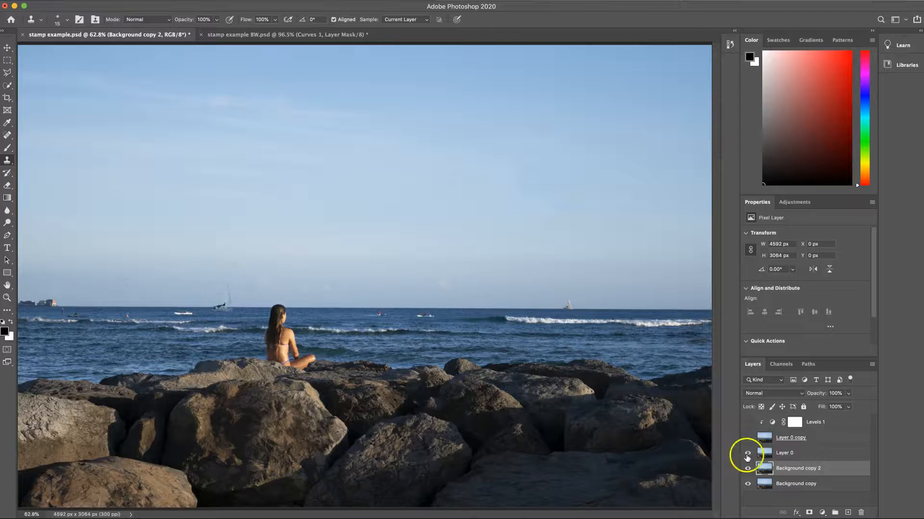
left_click(748, 453)
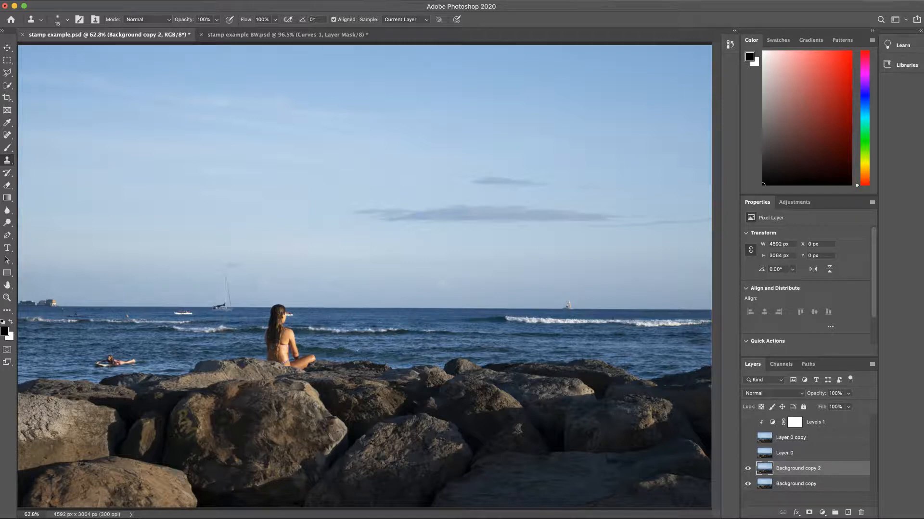
Examine the graffiti rock with Layer 0 copy and Layer 0 shown, then hide both layers again.
left_click(195, 444)
mouse_move(195, 445)
left_mouse_down()
mouse_move(160, 433)
mouse_move(196, 429)
mouse_move(177, 426)
mouse_move(183, 418)
left_mouse_up()
left_click(747, 438)
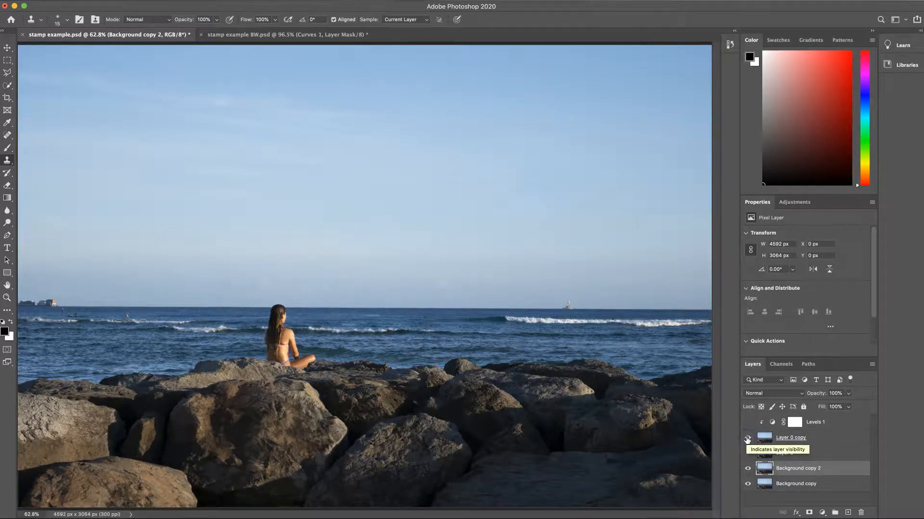
left_click(747, 453)
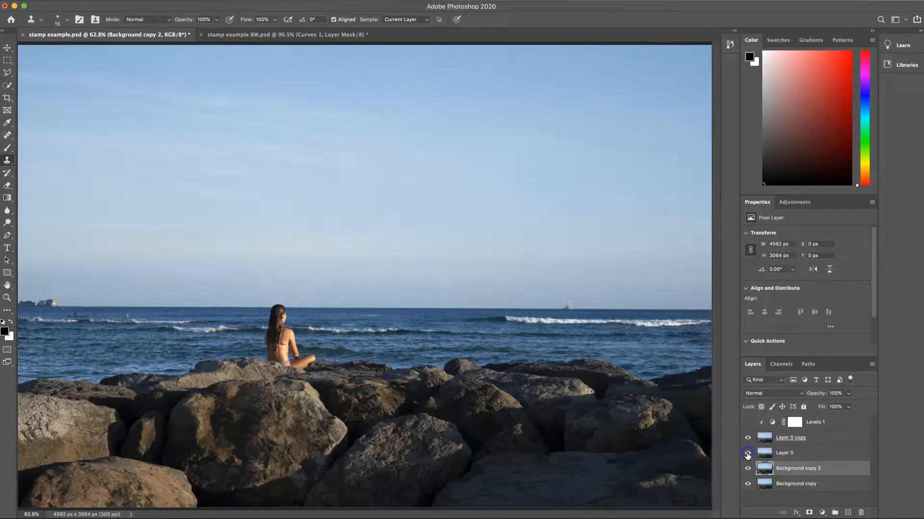
left_click(747, 437)
left_click(747, 453)
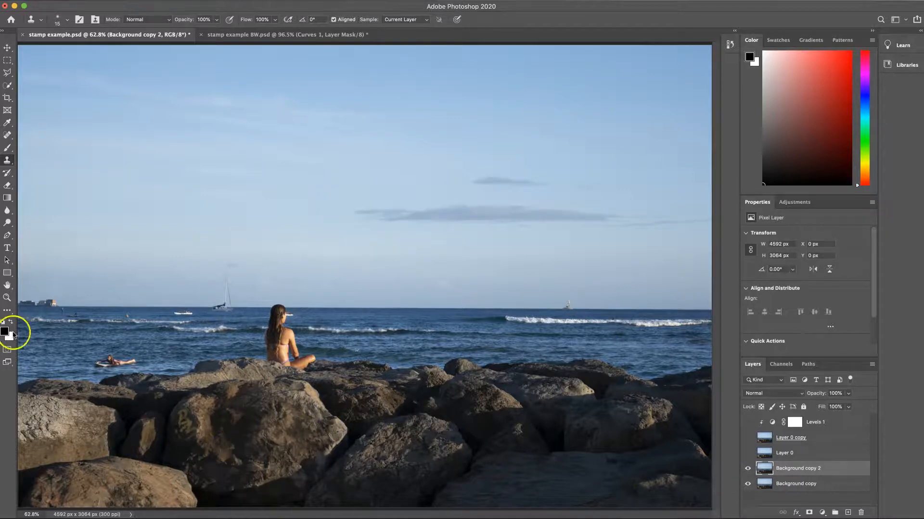
Clone dark shadowed stone over the lower edge of the yellow graffiti on the large rock, using the Clone Stamp at size 25.
left_click(7, 297)
left_click_drag(182, 419, 226, 430)
scroll(226, 429, "left", 5)
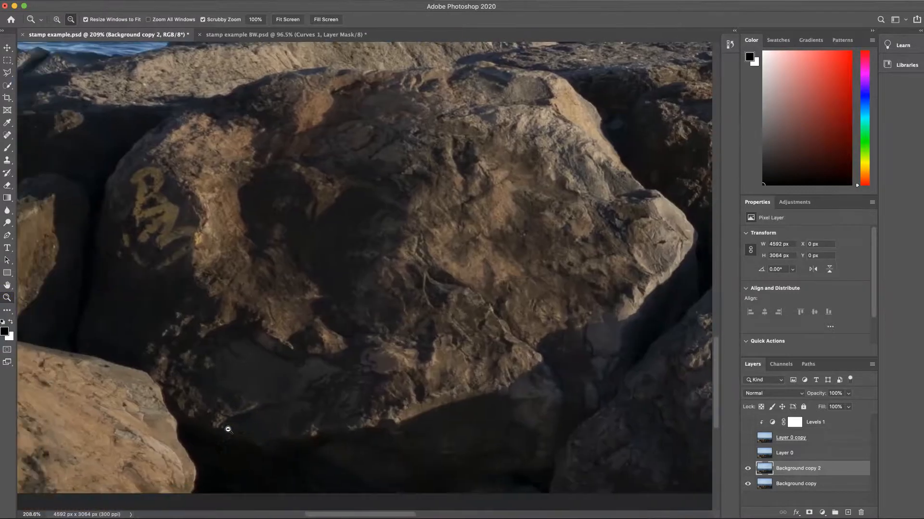
scroll(228, 430, "left", 2)
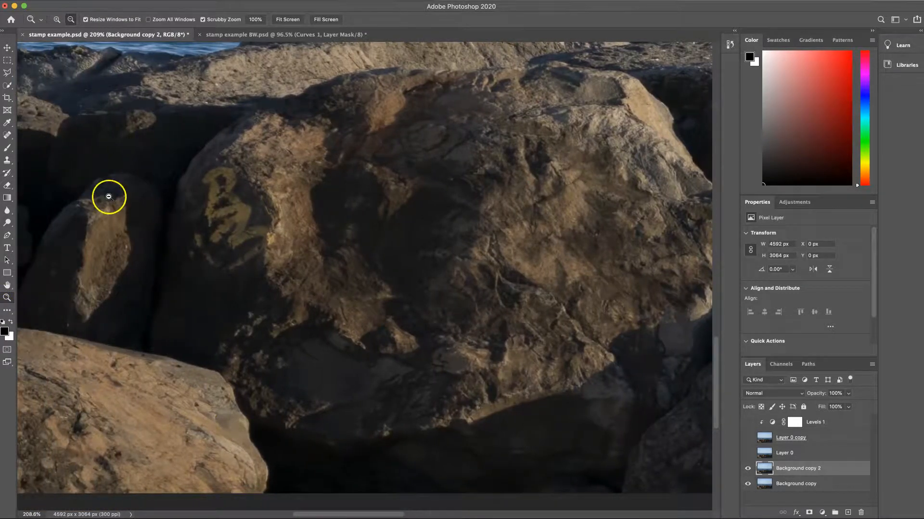
left_click(7, 160)
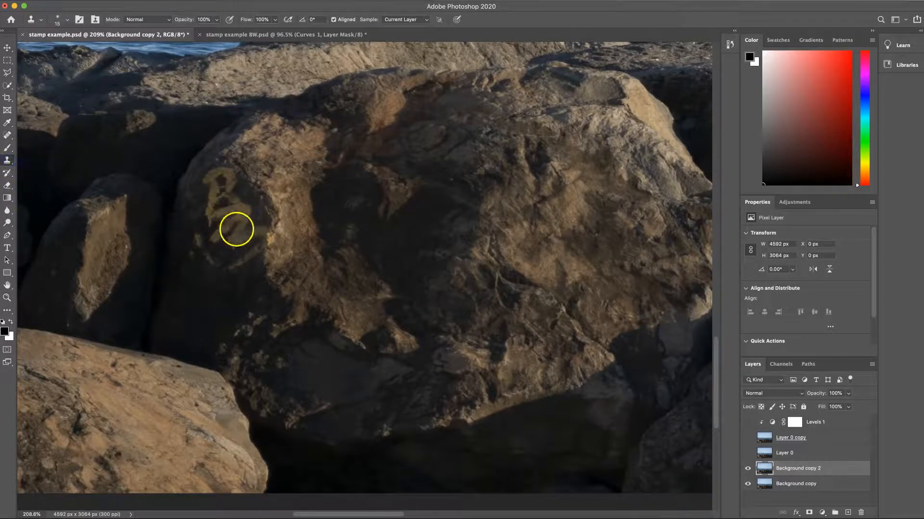
scroll(237, 231, "left", 3)
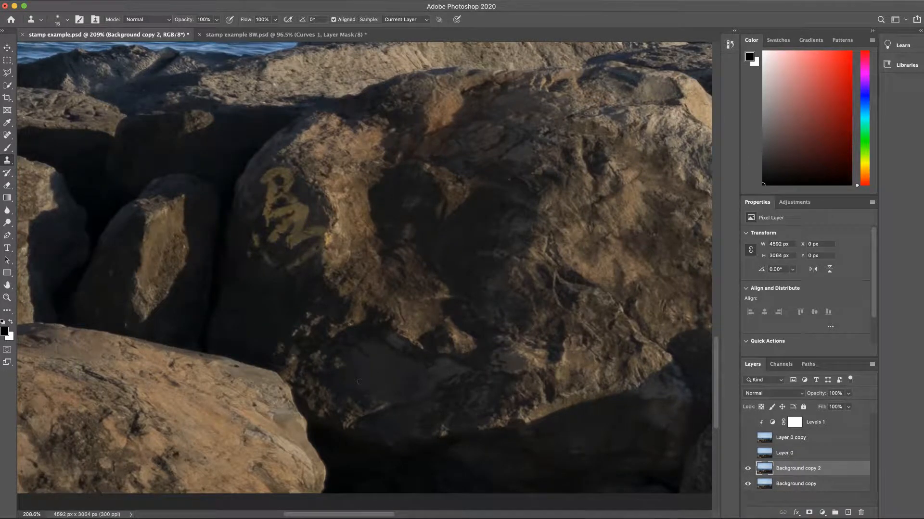
scroll(318, 323, "right", 2)
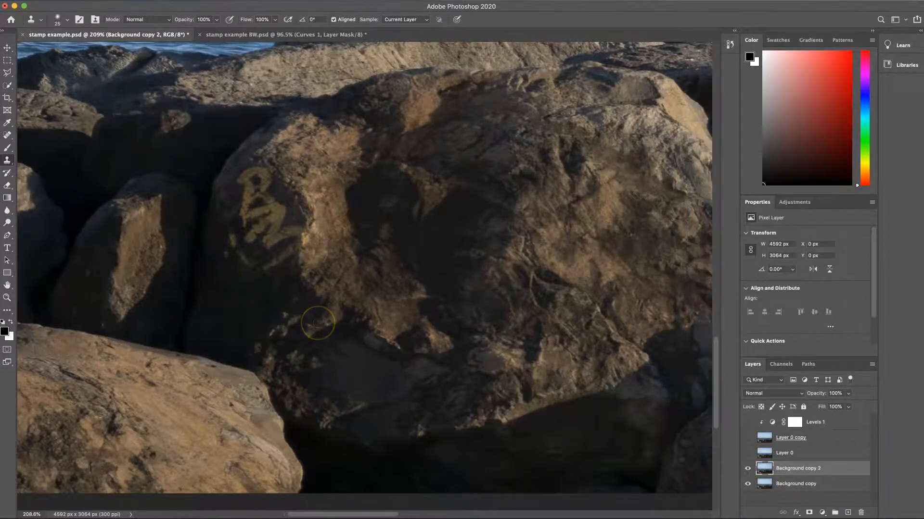
scroll(315, 324, "right", 10)
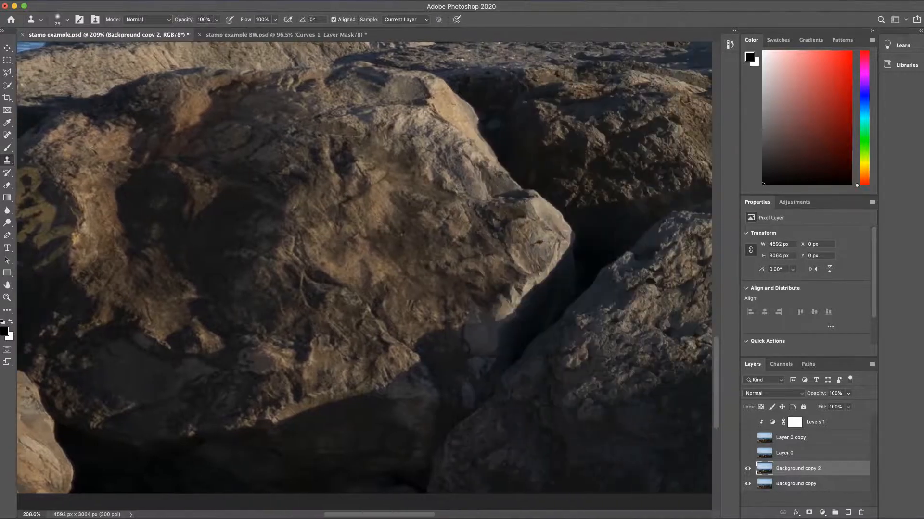
scroll(314, 317, "left", 12)
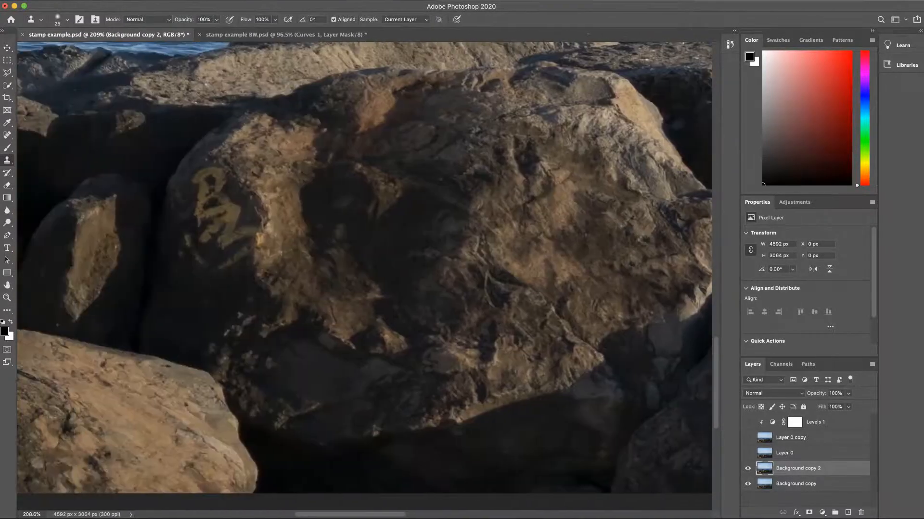
scroll(258, 229, "left", 4)
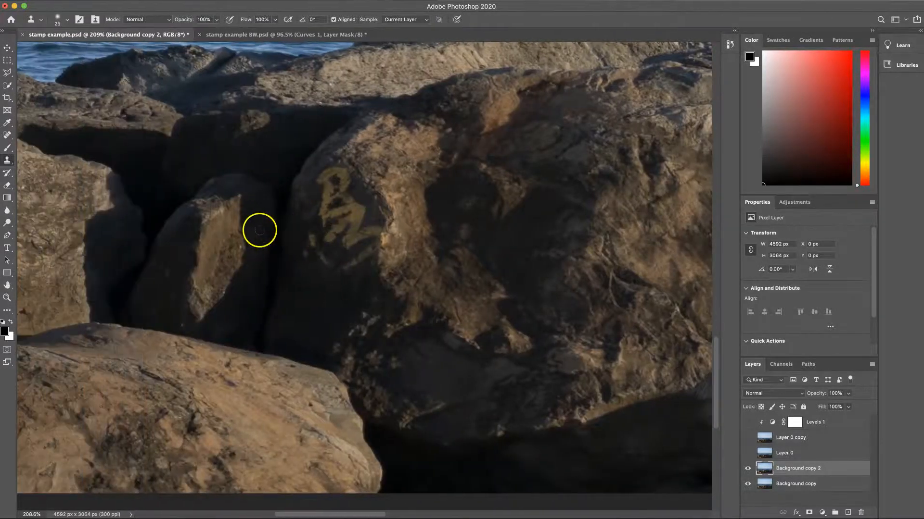
left_click(170, 298, "alt")
left_click(342, 266)
left_click_drag(352, 266, 351, 267)
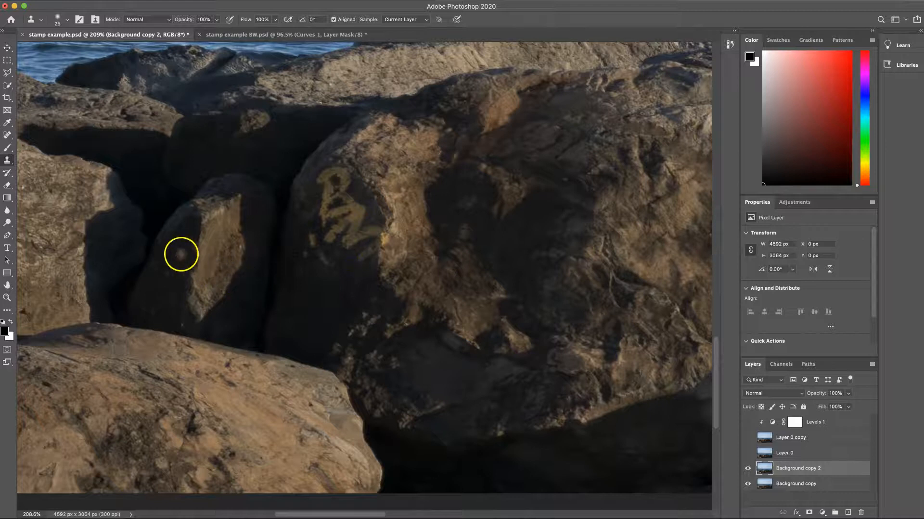
Clone dark stone sampled from the neighbouring rock over the left edge of the graffiti.
left_click(180, 254, "alt")
mouse_move(306, 234)
left_mouse_down()
mouse_move(302, 292)
mouse_move(285, 281)
mouse_move(240, 303)
mouse_move(312, 241)
mouse_move(327, 270)
mouse_move(310, 324)
mouse_move(306, 191)
left_mouse_up()
left_click(241, 299, "alt")
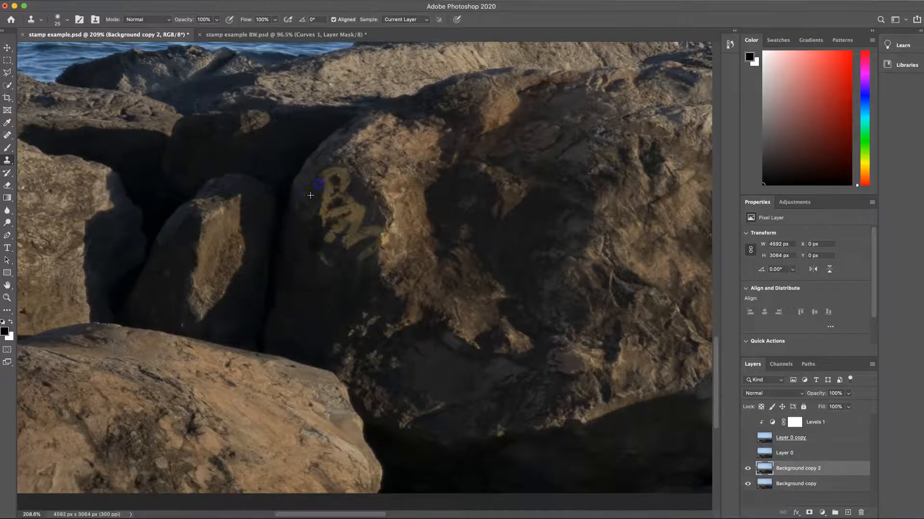
mouse_move(358, 305)
left_mouse_down()
mouse_move(288, 341)
mouse_move(307, 295)
mouse_move(309, 214)
mouse_move(336, 241)
mouse_move(337, 280)
mouse_move(298, 188)
mouse_move(341, 208)
mouse_move(653, 444)
left_mouse_up()
Make Layer 0 and Layer 0 copy visible to bring up the finished retouching across the whole photo.
key("super+0")
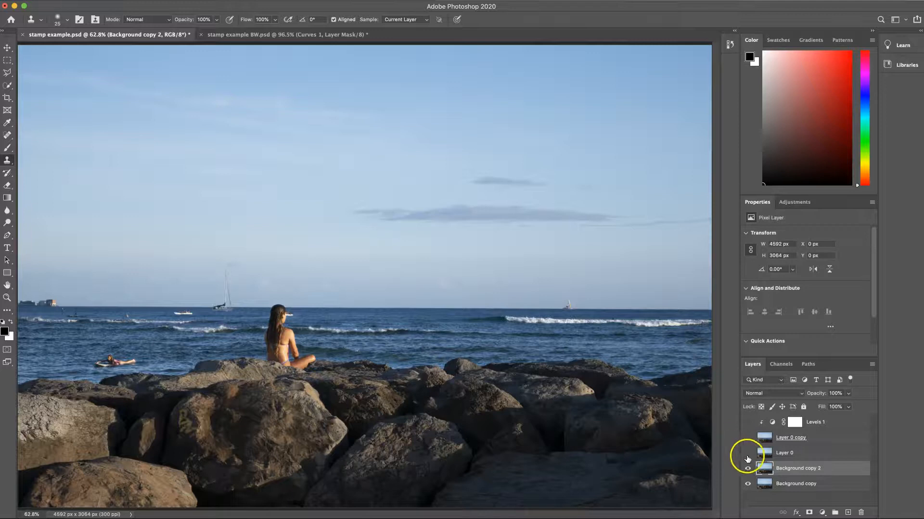
left_click(747, 453)
left_click(748, 438)
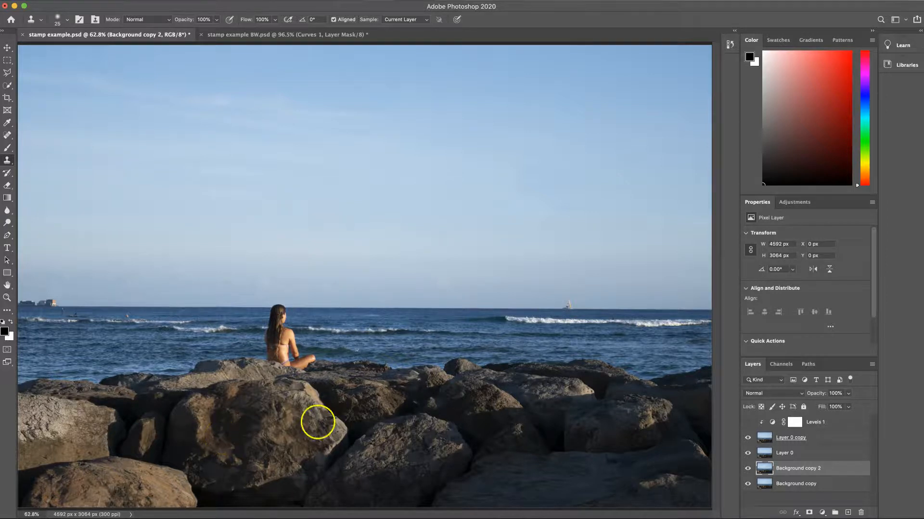
Compare the photo with and without the Levels 1 adjustment, leaving the adjustment visible.
left_click(747, 423)
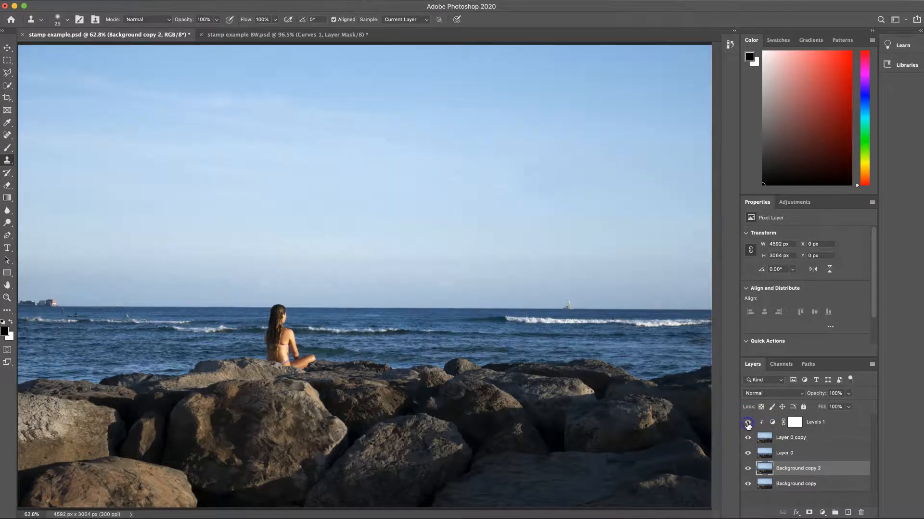
left_click(747, 423)
left_click(747, 423)
left_click(748, 424)
left_click(747, 423)
left_click(748, 423)
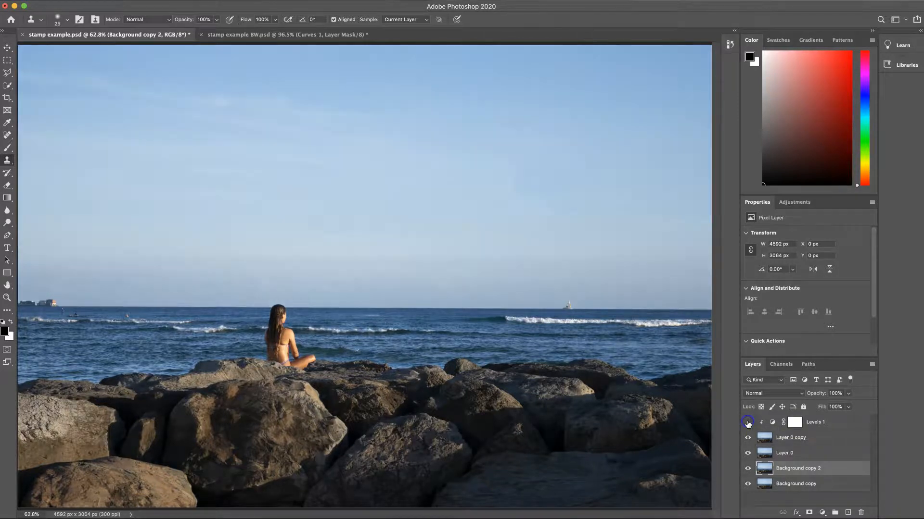
left_click(747, 423)
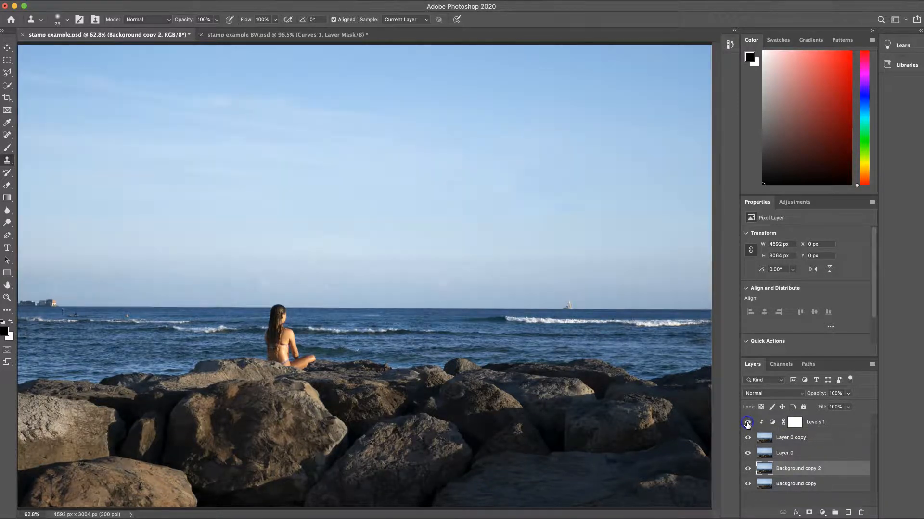
left_click(759, 426)
Add a new Levels adjustment layer directly above Layer 0 copy.
left_click(829, 436)
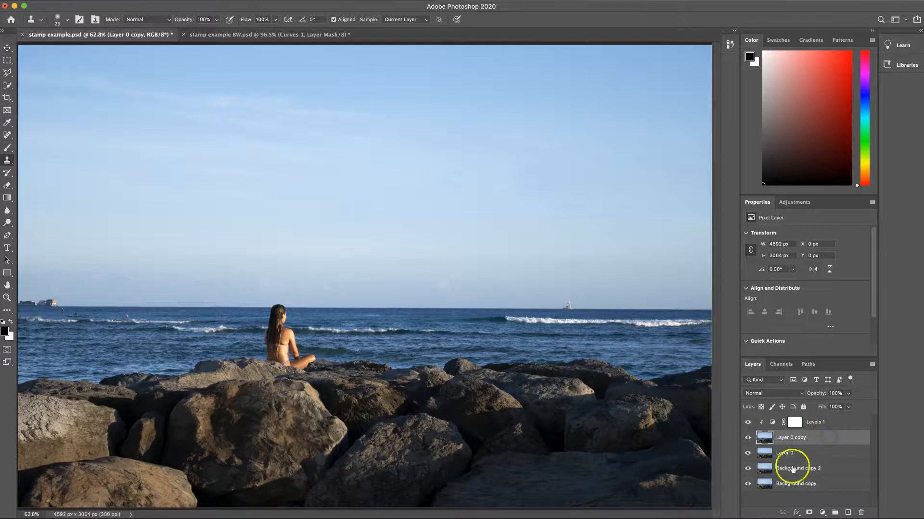
left_click(821, 513)
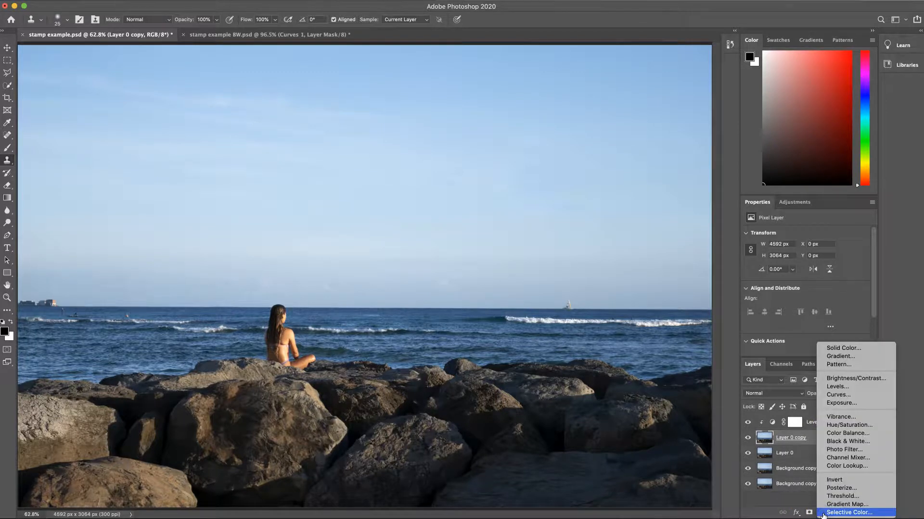
left_click(837, 387)
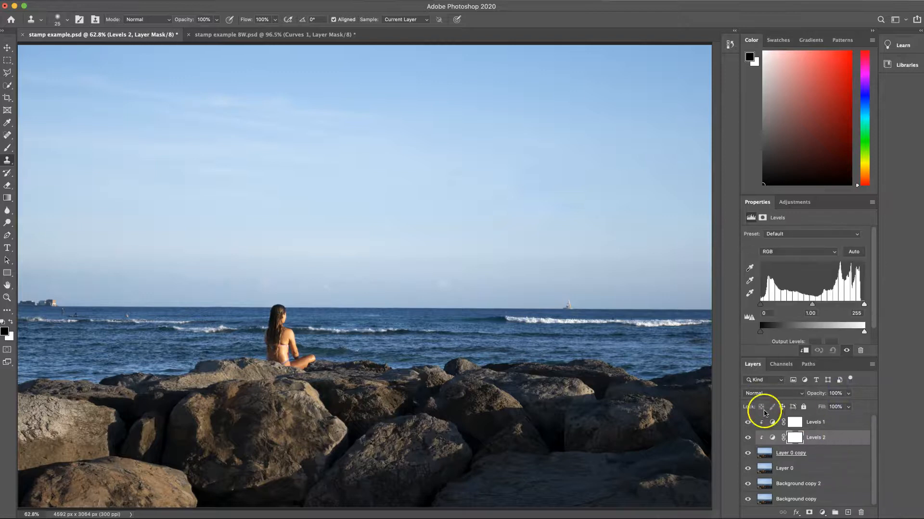
scroll(770, 342, "down", 2)
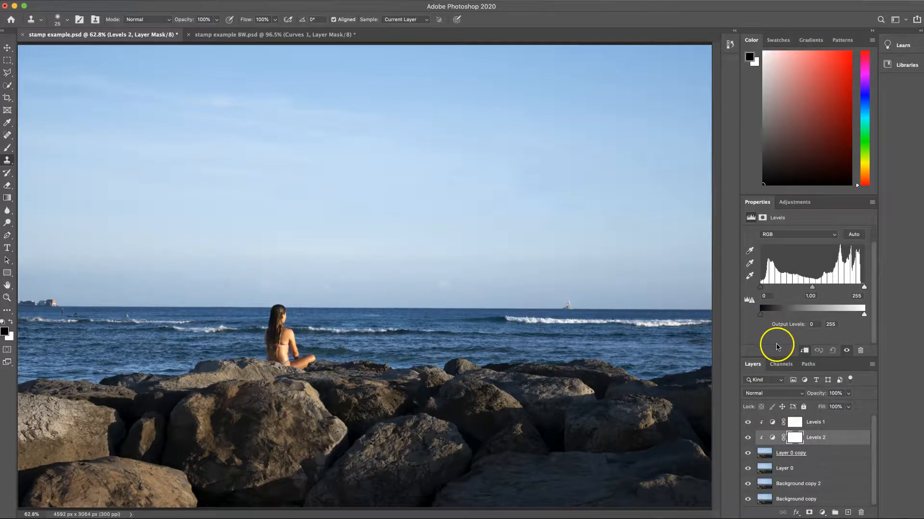
Release Levels 1 and Levels 2 from their clipping, and clip only Levels 2 to Layer 0 copy again.
left_click(803, 351)
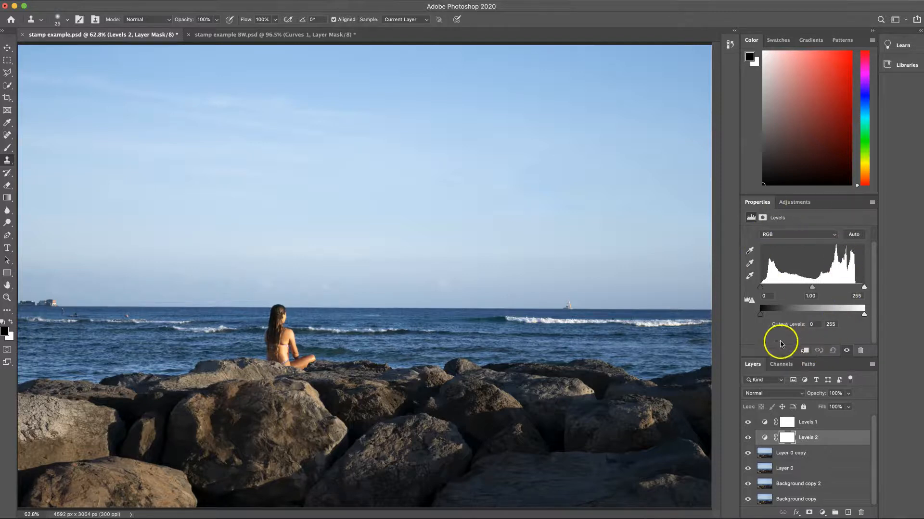
left_click(803, 351)
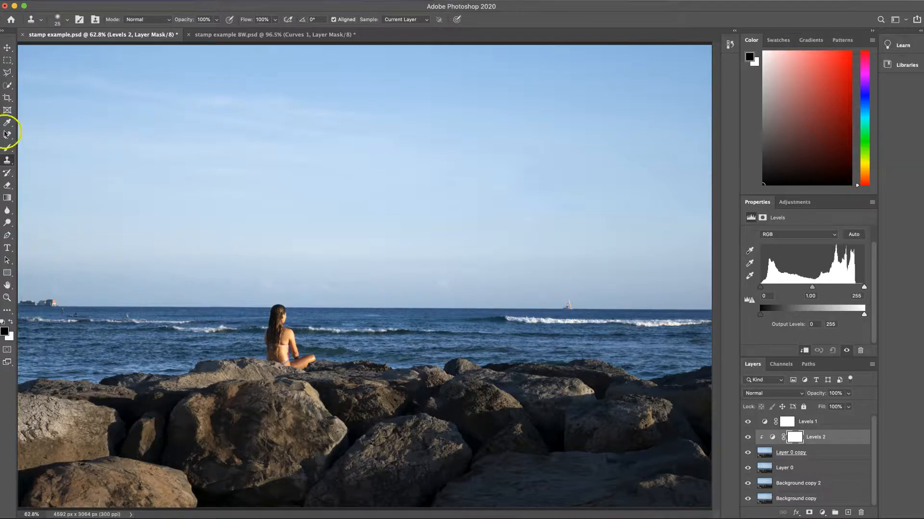
Start the Crop tool, try the W x H x Resolution preset, and set the ratio back to Original Ratio.
left_click(8, 99)
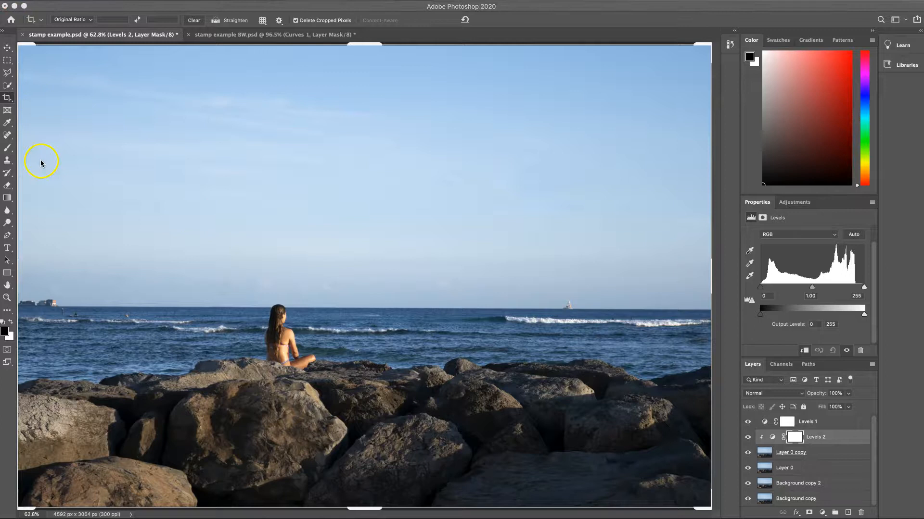
left_click(8, 99)
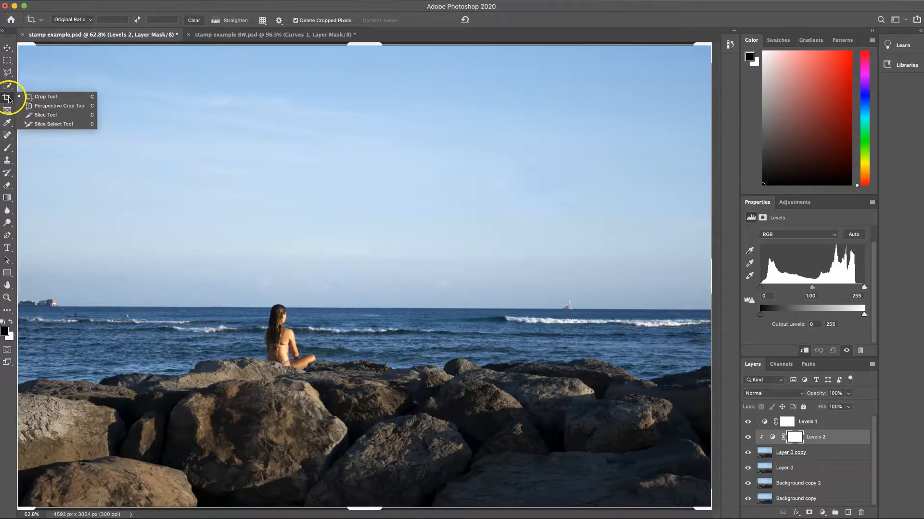
left_click(9, 98)
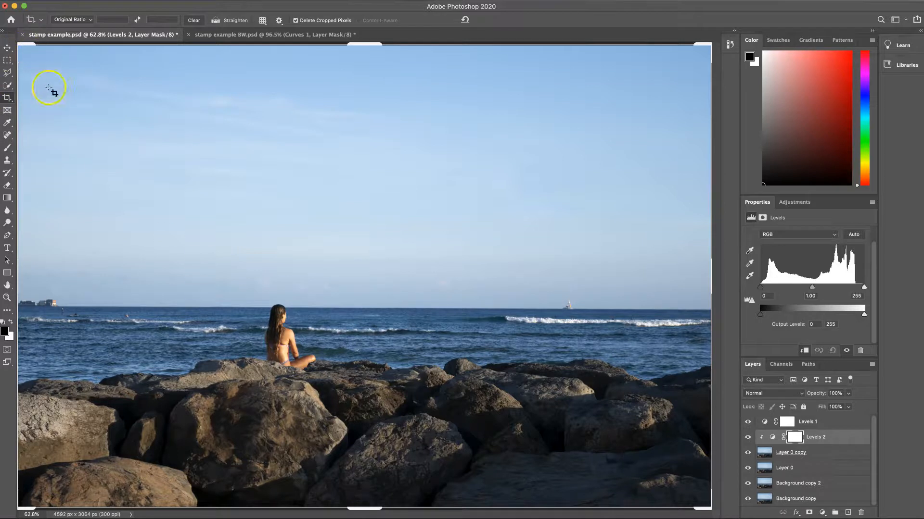
left_click(89, 20)
left_click(88, 21)
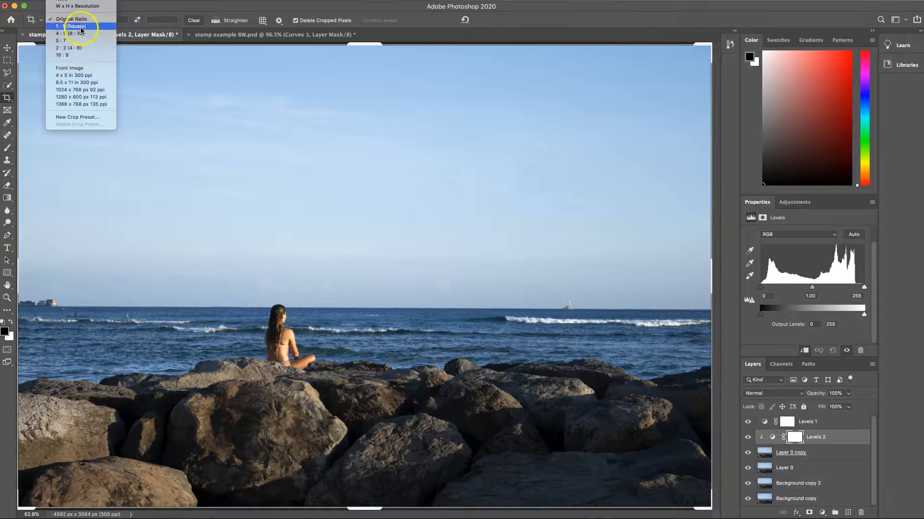
left_click(79, 7)
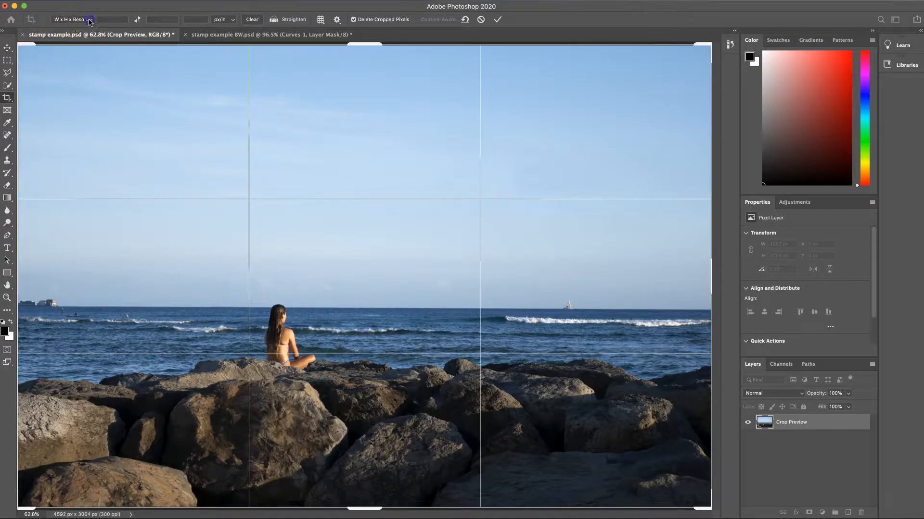
left_click(85, 19)
left_click(83, 32)
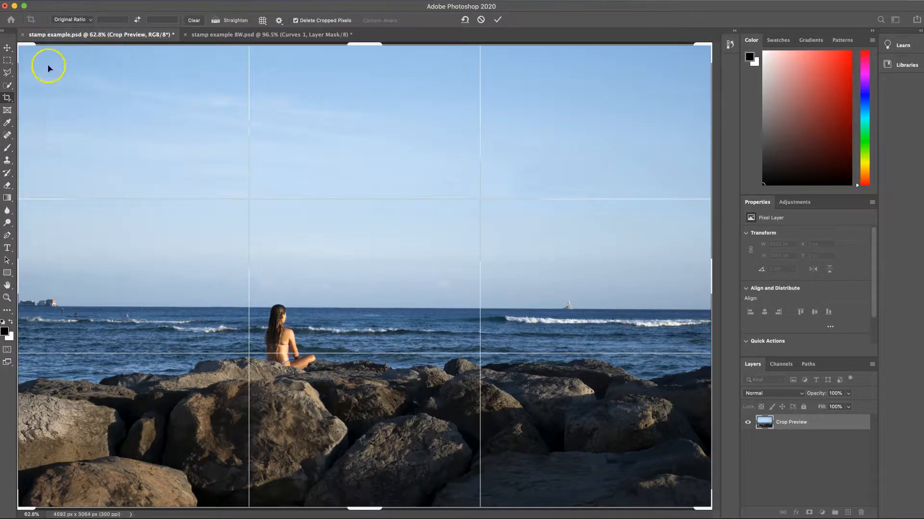
Try a tighter crop around the seated woman, the rocks and the distant sailboat, and discard it.
left_click_drag(20, 47, 64, 138)
mouse_move(91, 275)
left_mouse_down()
mouse_move(138, 270)
mouse_move(92, 275)
left_mouse_up()
left_click_drag(371, 91, 372, 120)
mouse_move(612, 110)
left_mouse_down()
mouse_move(579, 140)
mouse_move(598, 119)
left_mouse_up()
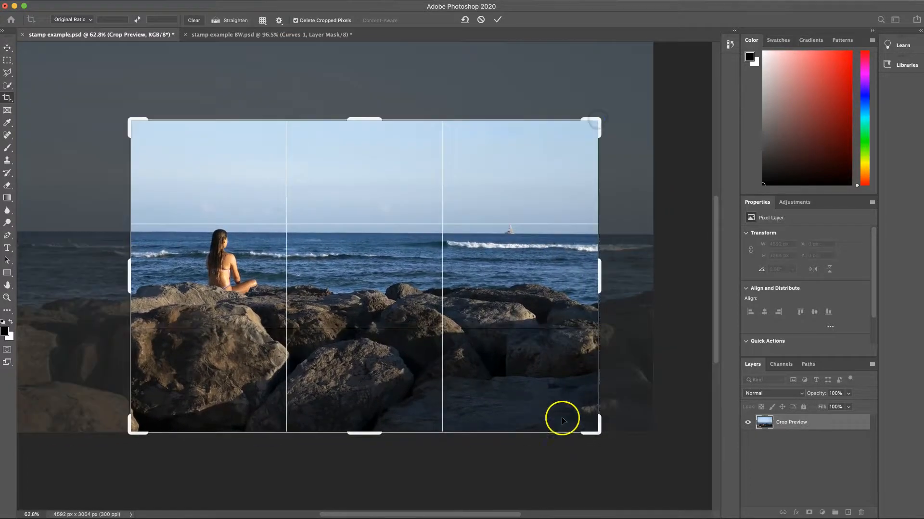
left_click_drag(386, 311, 421, 334)
left_click_drag(130, 431, 140, 427)
left_click_drag(342, 387, 357, 382)
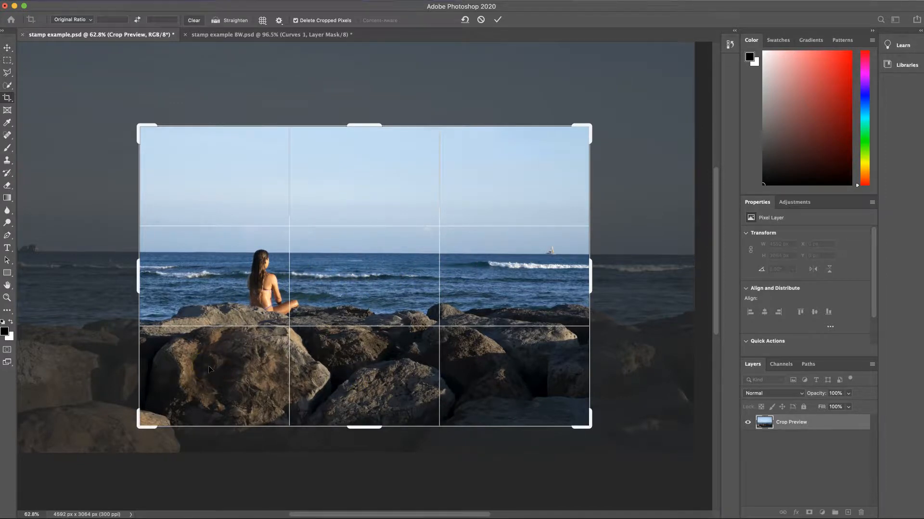
key("Escape")
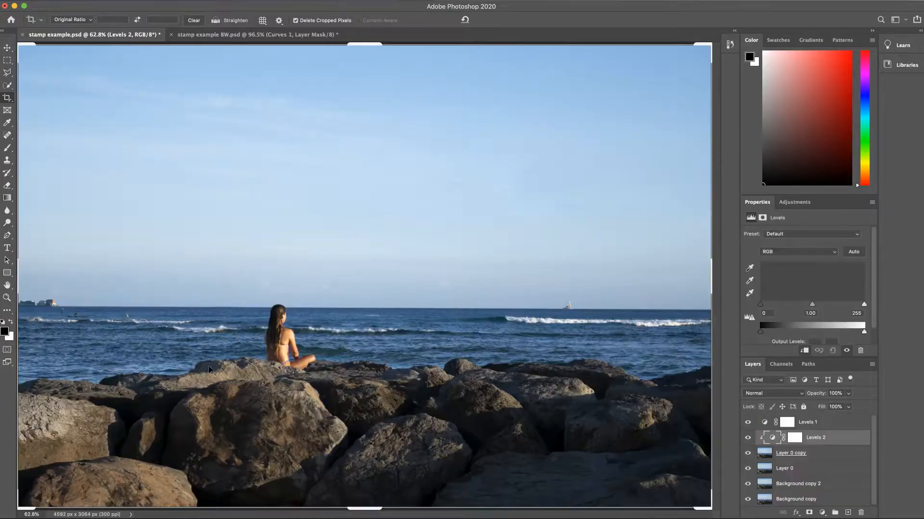
Switch to the stamp example BW.psd document and look through its layer stack.
left_click(231, 36)
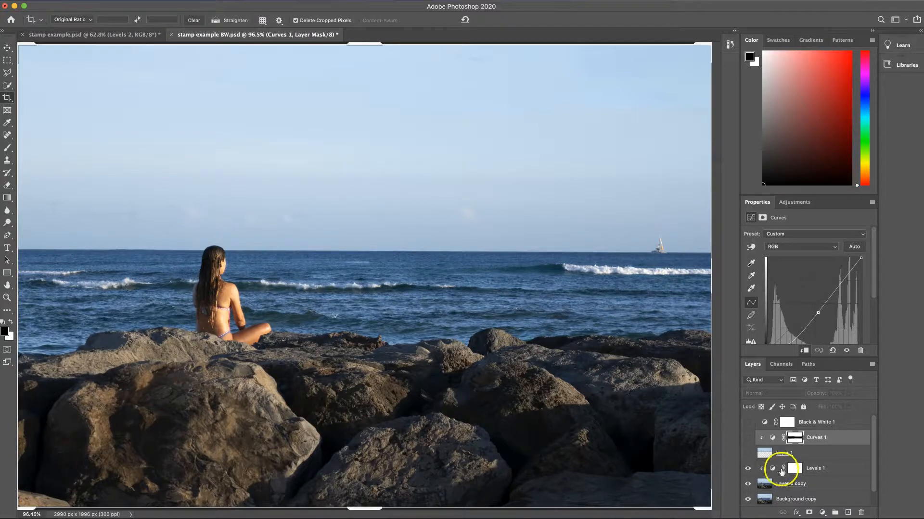
scroll(779, 469, "down", 1)
scroll(754, 460, "up", 1)
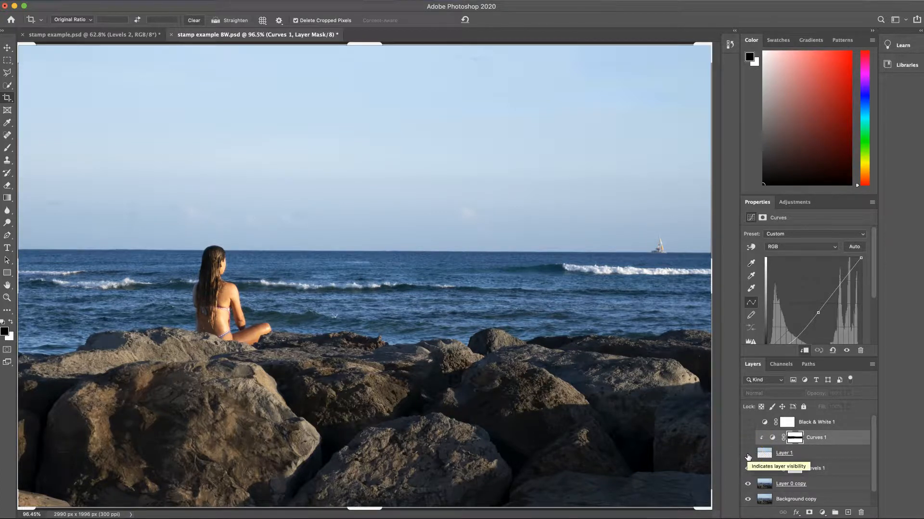
Make a rectangular marquee selection across the full width of the sky, ending just below the horizon.
left_click(8, 61)
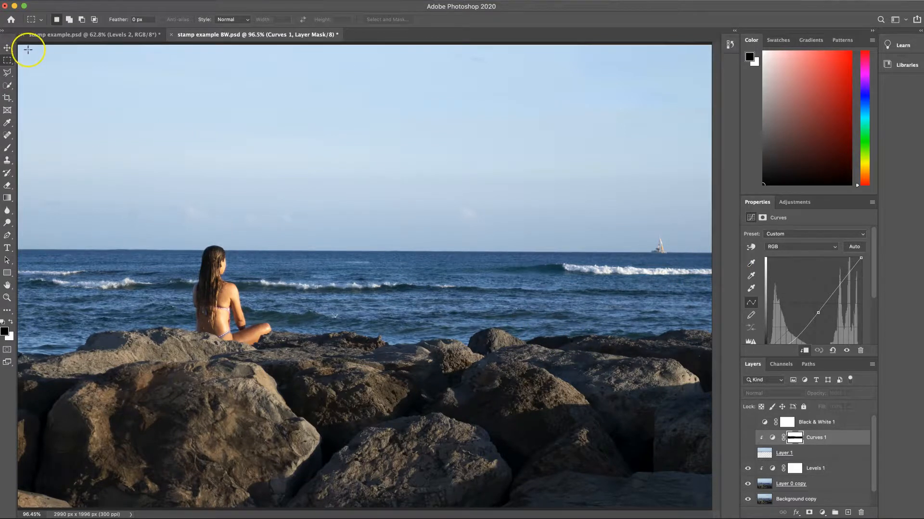
key("super+minus")
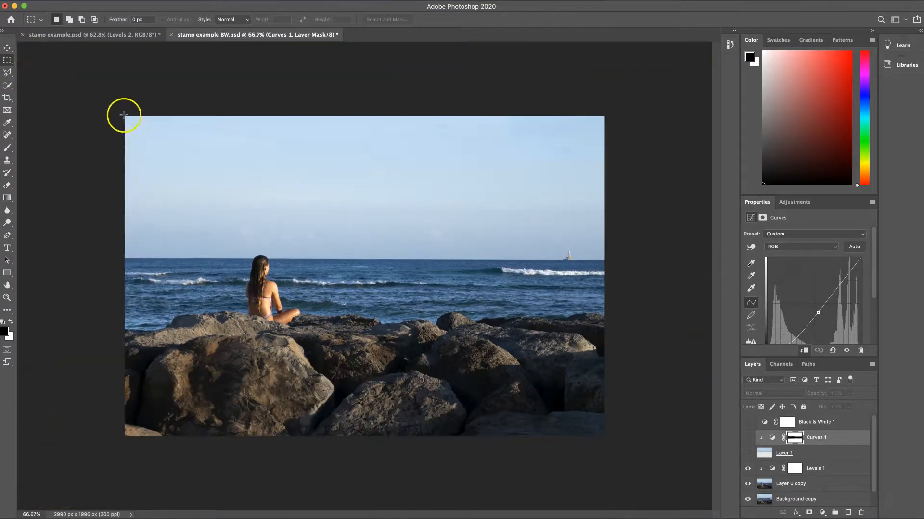
left_click_drag(128, 116, 608, 266)
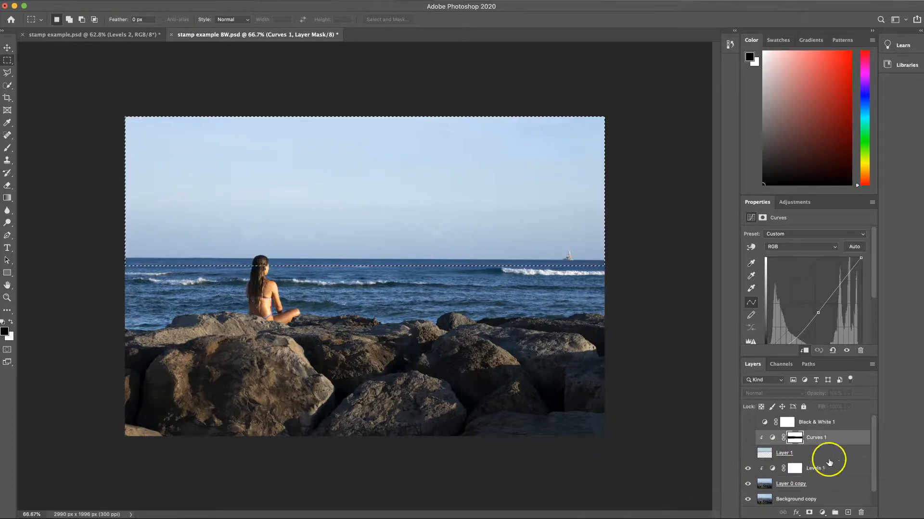
Compare the photo with and without Layer 1, leave it visible, and make the Curves 1 adjustment visible.
left_click(748, 453)
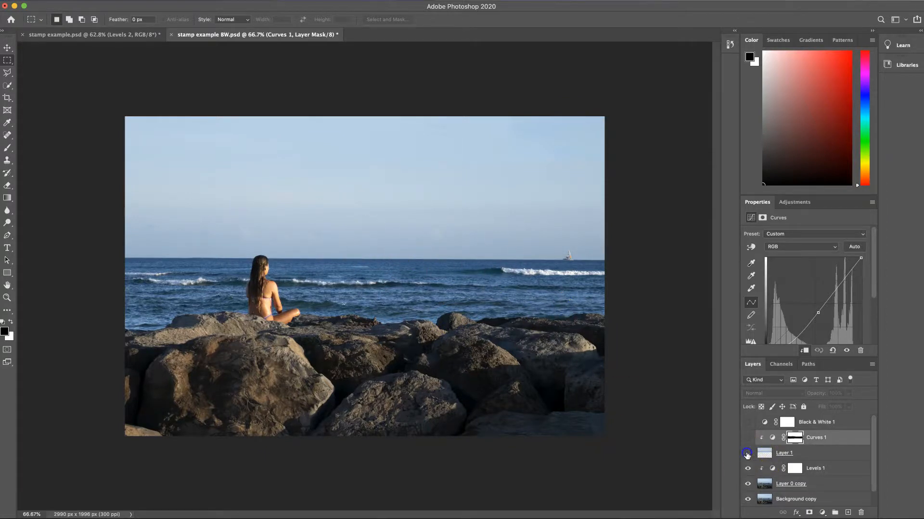
left_click(747, 454)
left_click(747, 454)
left_click(747, 454)
left_click(747, 454)
left_click(747, 454)
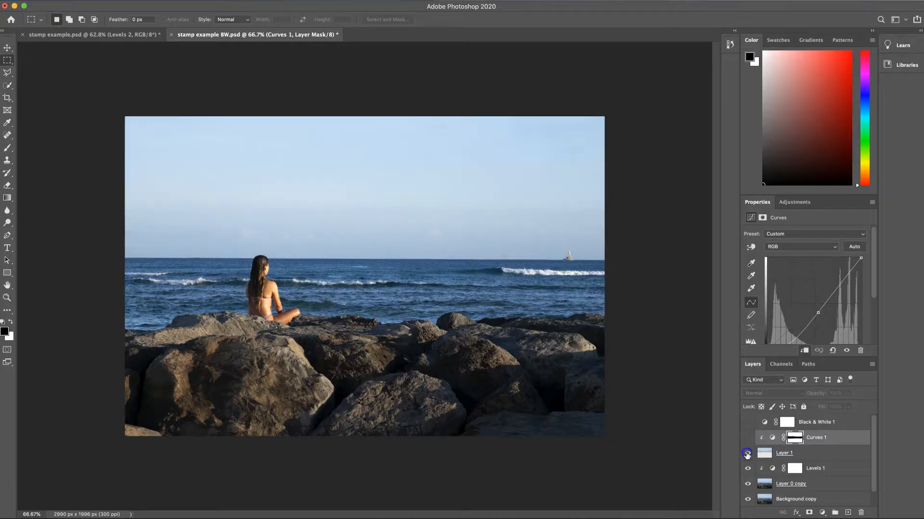
left_click(747, 454)
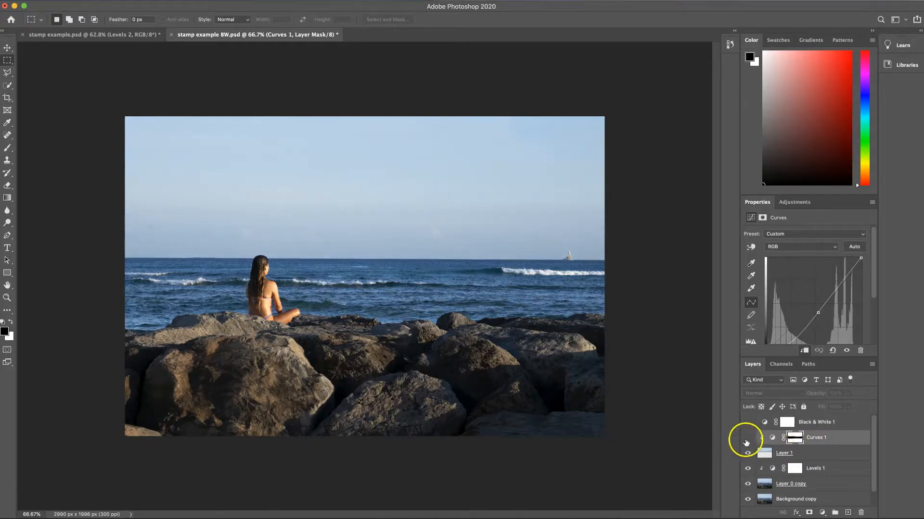
left_click(747, 438)
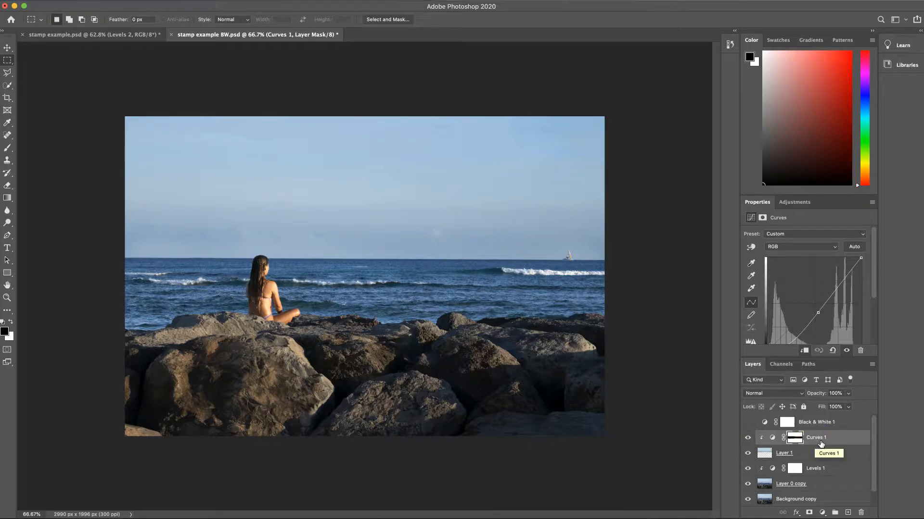
Examine the tone curve of the Curves 1 adjustment and the settings of its layer mask.
scroll(821, 444, "down", 1)
scroll(820, 444, "up", 1)
scroll(793, 328, "down", 3)
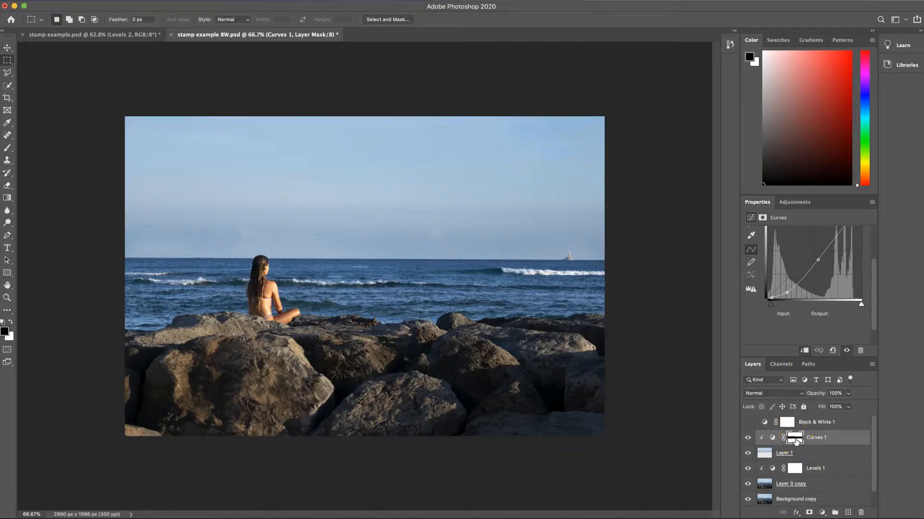
left_click(763, 218)
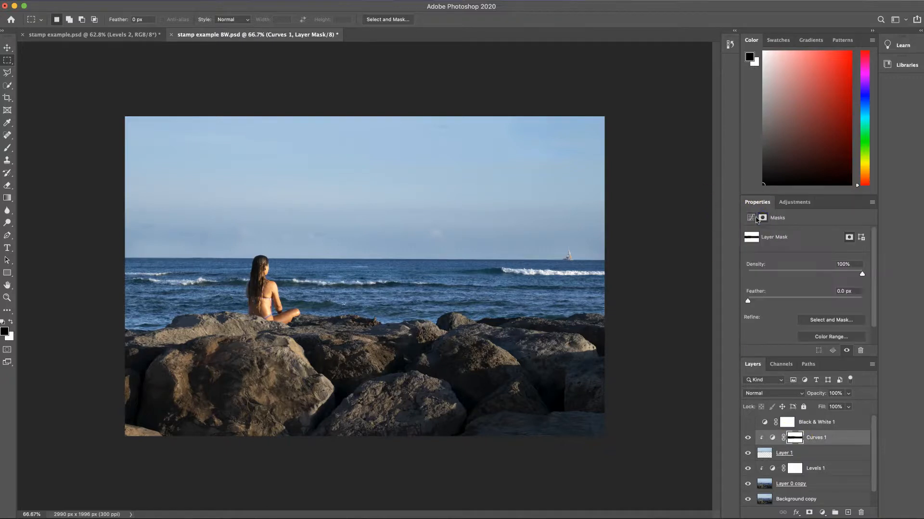
left_click(748, 218)
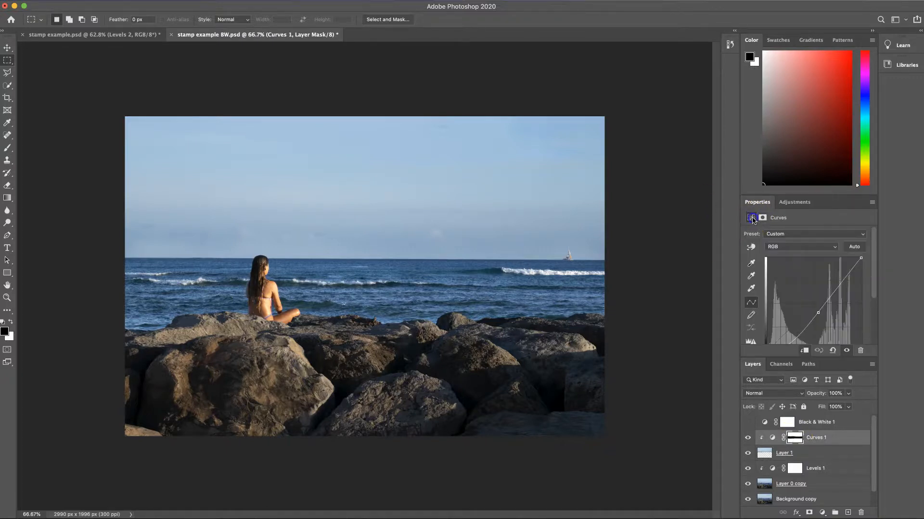
scroll(792, 308, "down", 2)
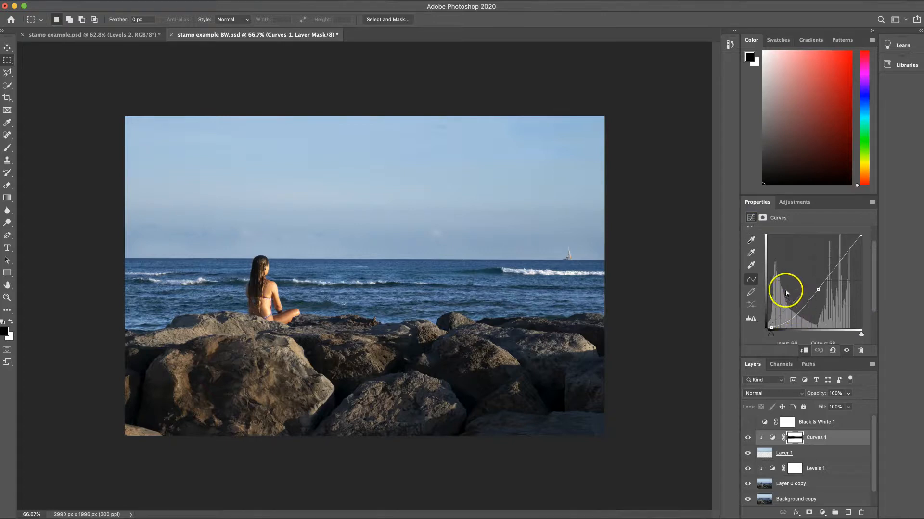
left_click(762, 218)
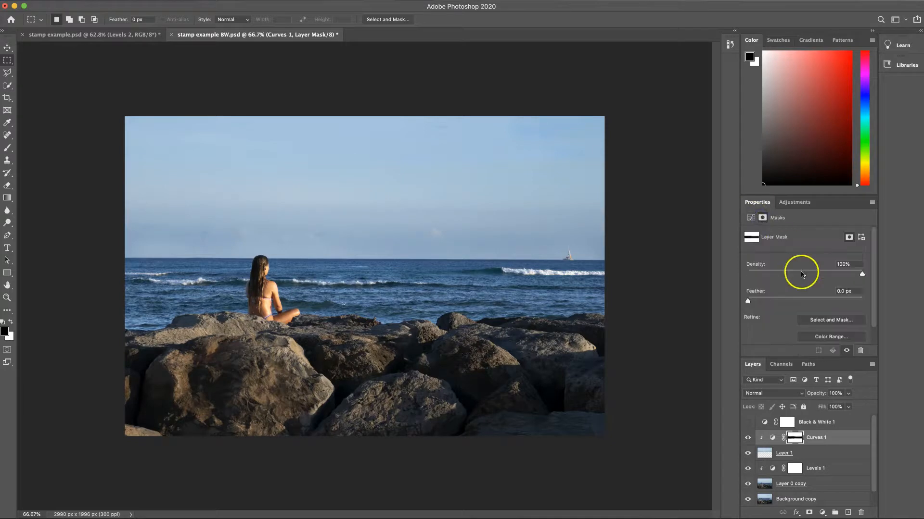
scroll(800, 274, "down", 2)
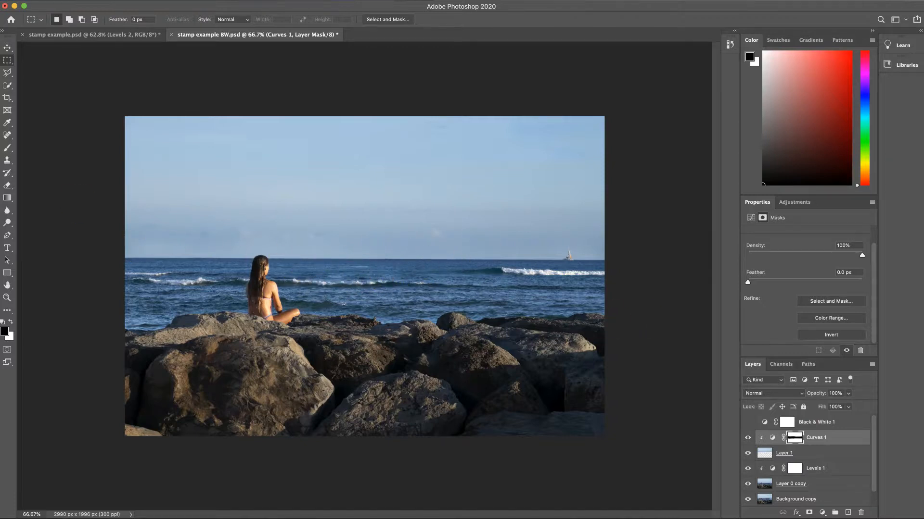
Paint black with a 400 px brush on the Curves 1 mask over the lower sky, and paint it back with white.
left_click(7, 147)
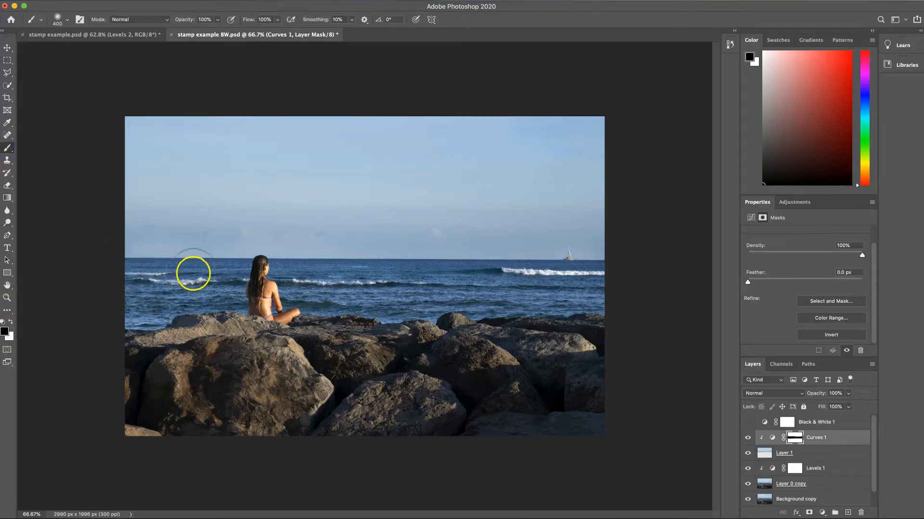
mouse_move(368, 230)
left_mouse_down()
mouse_move(310, 228)
mouse_move(332, 265)
mouse_move(441, 252)
mouse_move(297, 220)
mouse_move(350, 266)
mouse_move(343, 211)
mouse_move(291, 243)
mouse_move(403, 239)
mouse_move(315, 215)
mouse_move(351, 239)
mouse_move(374, 234)
mouse_move(299, 247)
left_mouse_up()
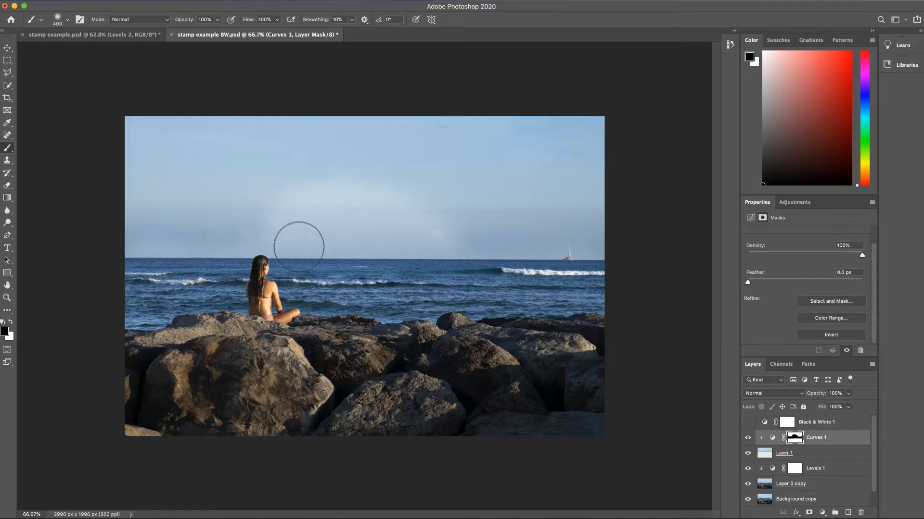
left_click(11, 322)
mouse_move(245, 239)
left_mouse_down()
mouse_move(296, 218)
mouse_move(418, 230)
mouse_move(354, 189)
mouse_move(269, 191)
mouse_move(470, 219)
mouse_move(262, 224)
mouse_move(405, 231)
mouse_move(460, 231)
mouse_move(254, 219)
left_mouse_up()
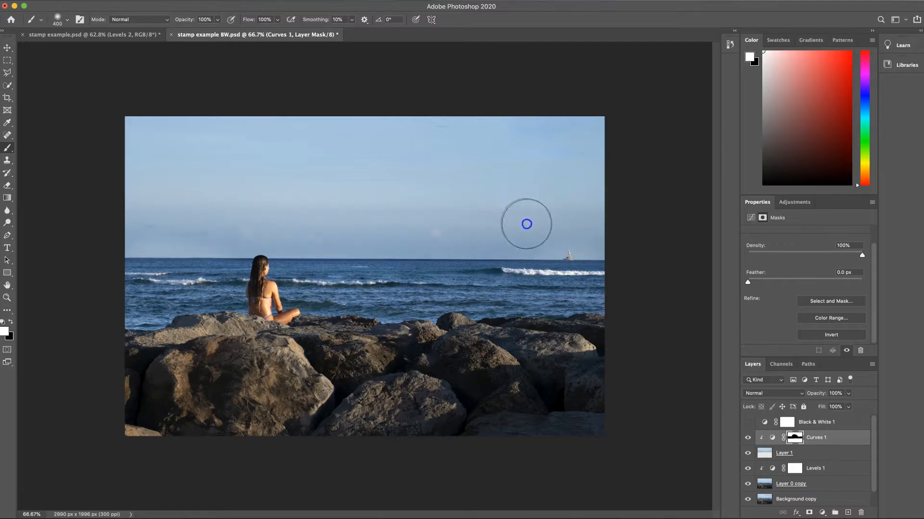
left_click_drag(573, 231, 590, 233)
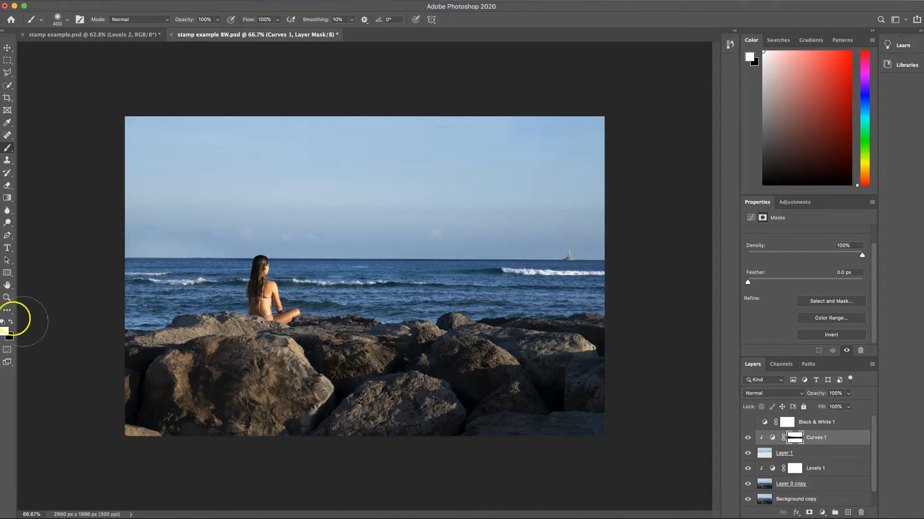
Paint black on the Curves 1 mask along the sea just below the horizon, using a 150 px brush.
left_click(11, 322)
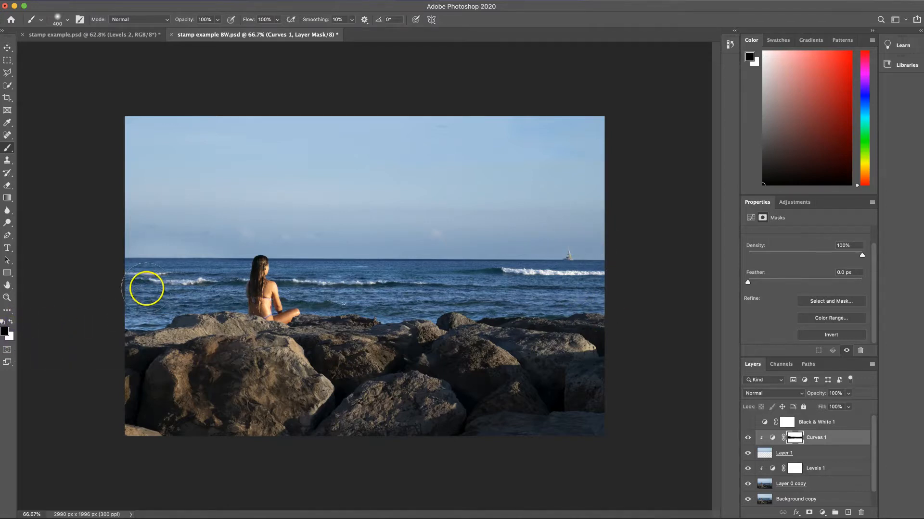
key("[")
key("[")
key("[")
key("[")
key("[")
left_click(127, 268)
left_click_drag(614, 270, 548, 272)
left_click_drag(321, 271, 167, 271)
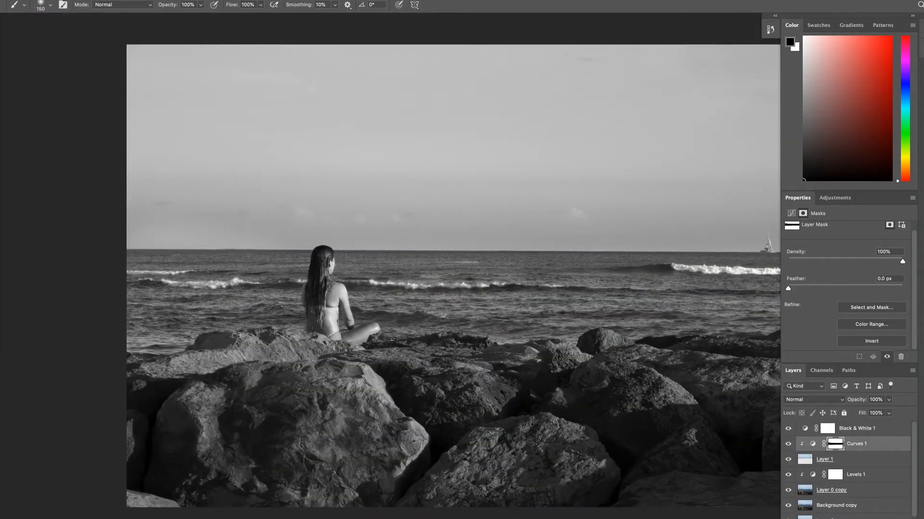
Show the finished black-and-white photo in full-screen mode.
key("f")
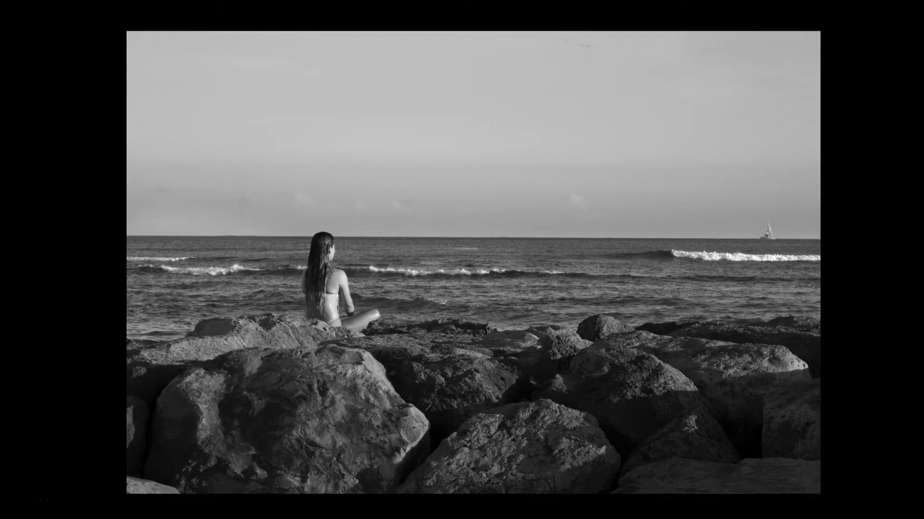